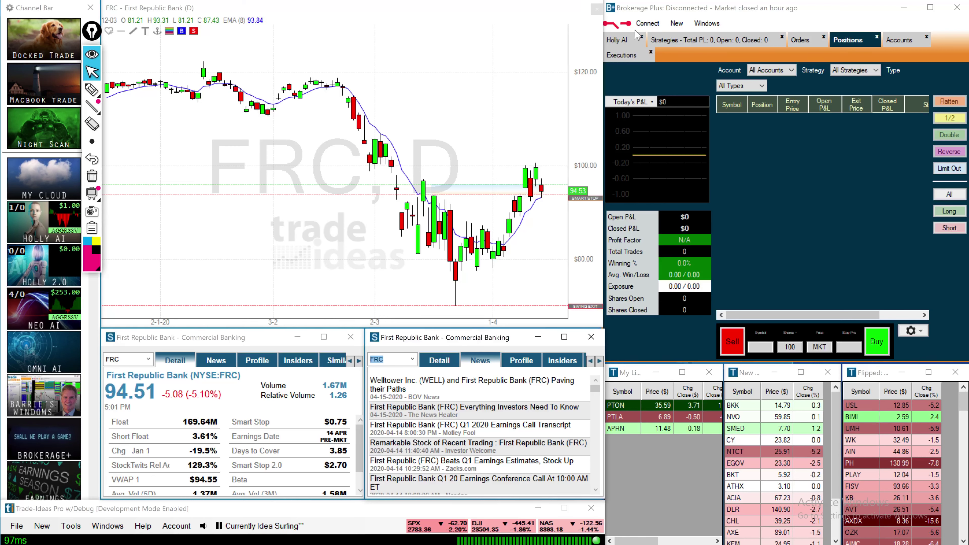
# - Connect the brokerage window to the Trade-Ideas Simulated Trading account
pyautogui.click(646, 24)
pyautogui.click(670, 71)
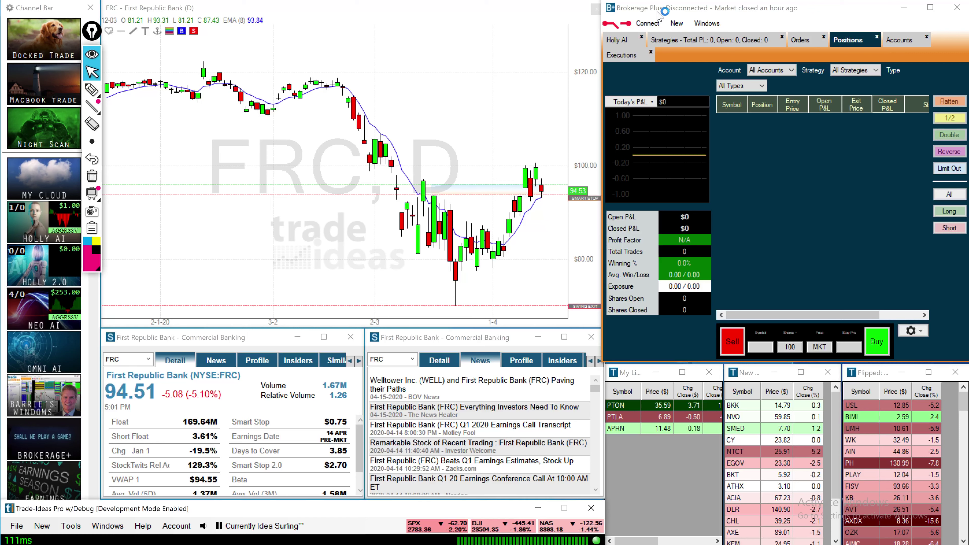
pyautogui.click(649, 24)
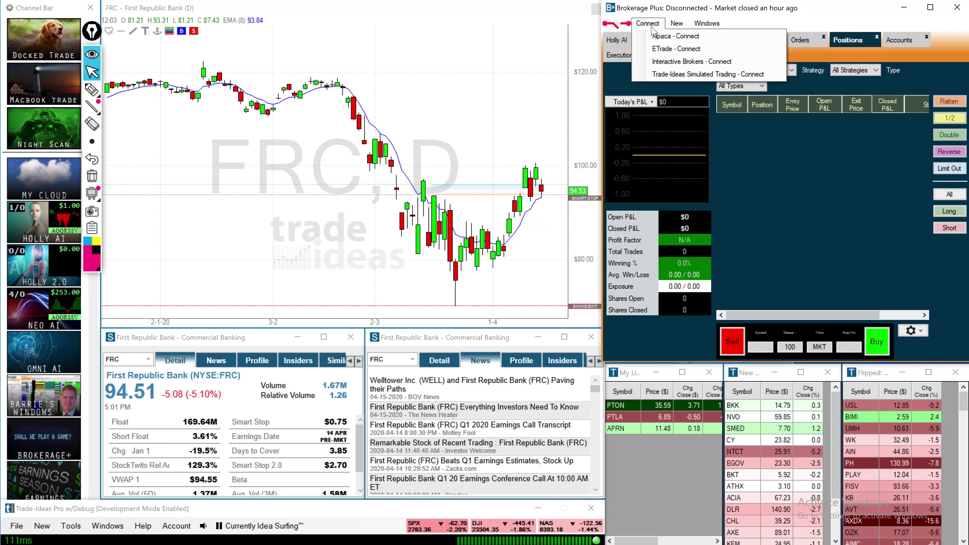
pyautogui.click(678, 72)
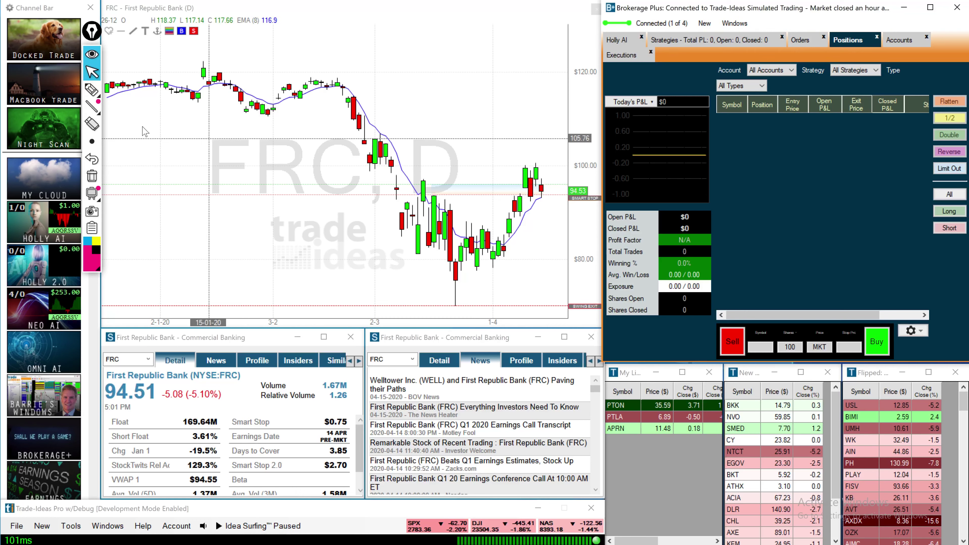
# - Circle the order entry bar with the annotation pen, clear the drawing and return to the pointer
pyautogui.click(92, 90)
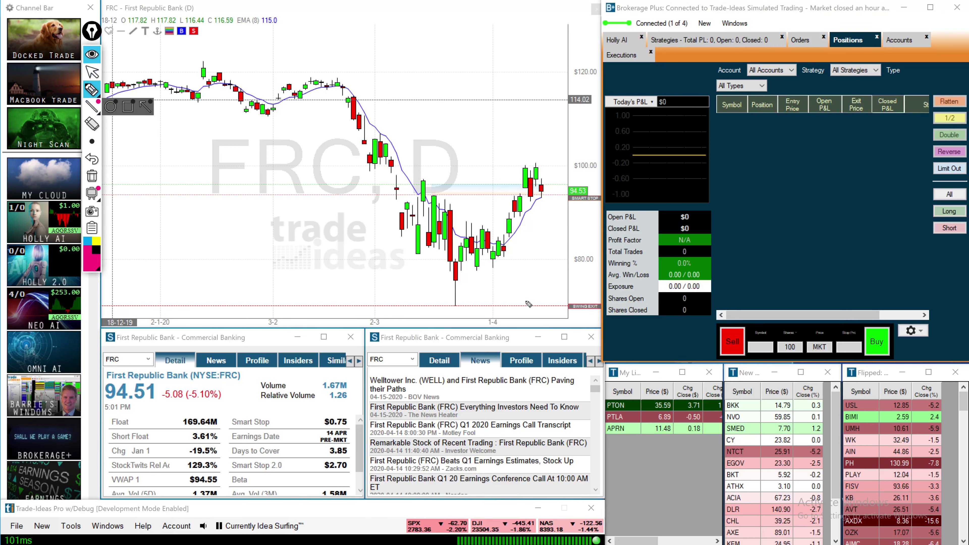
pyautogui.moveTo(893, 327)
pyautogui.mouseDown()
pyautogui.moveTo(876, 315)
pyautogui.moveTo(712, 310)
pyautogui.moveTo(684, 324)
pyautogui.moveTo(696, 352)
pyautogui.moveTo(726, 368)
pyautogui.mouseUp()
pyautogui.moveTo(804, 370)
pyautogui.mouseDown()
pyautogui.moveTo(864, 361)
pyautogui.moveTo(912, 332)
pyautogui.moveTo(903, 328)
pyautogui.mouseUp()
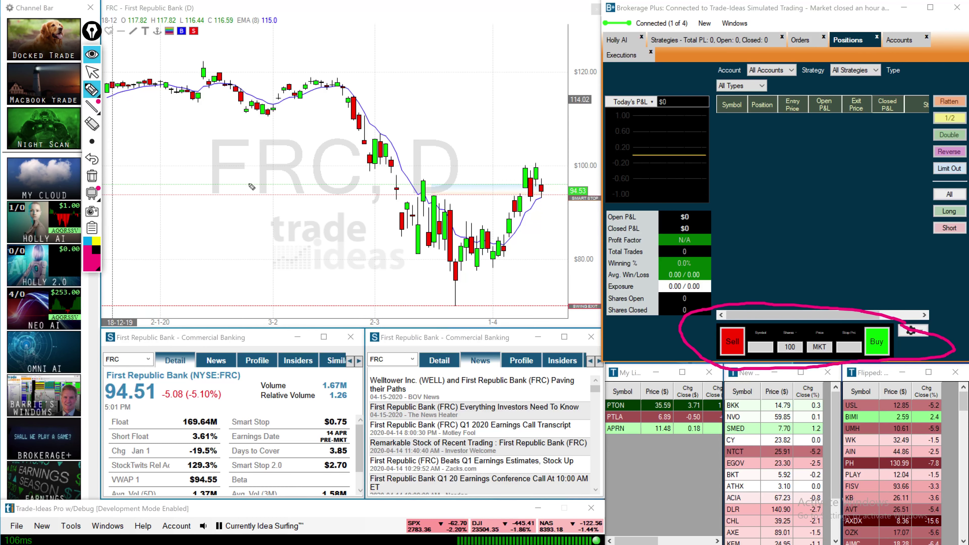
pyautogui.click(92, 178)
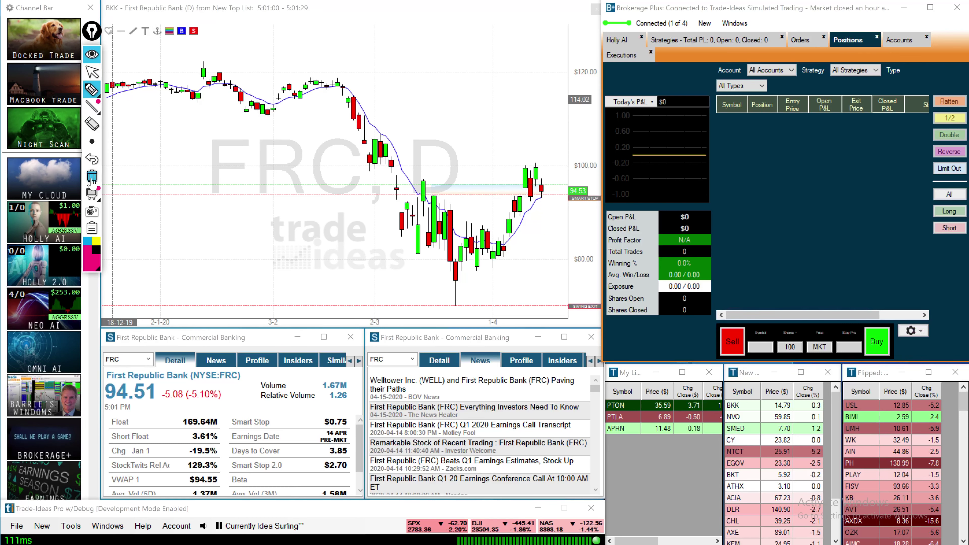
pyautogui.click(92, 72)
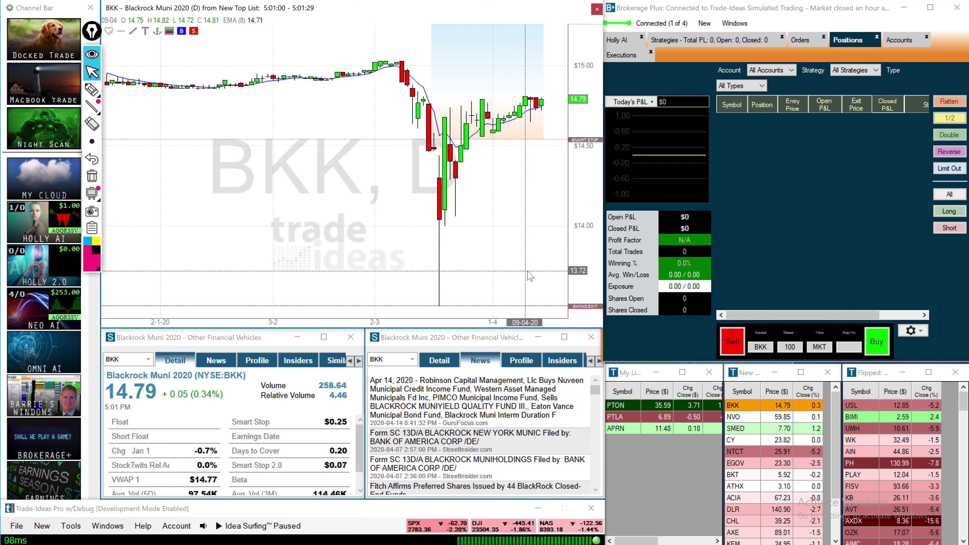
# - Switch the chart to PTON and select the share quantity in the order entry bar
pyautogui.write('PTON')
pyautogui.press('Return')
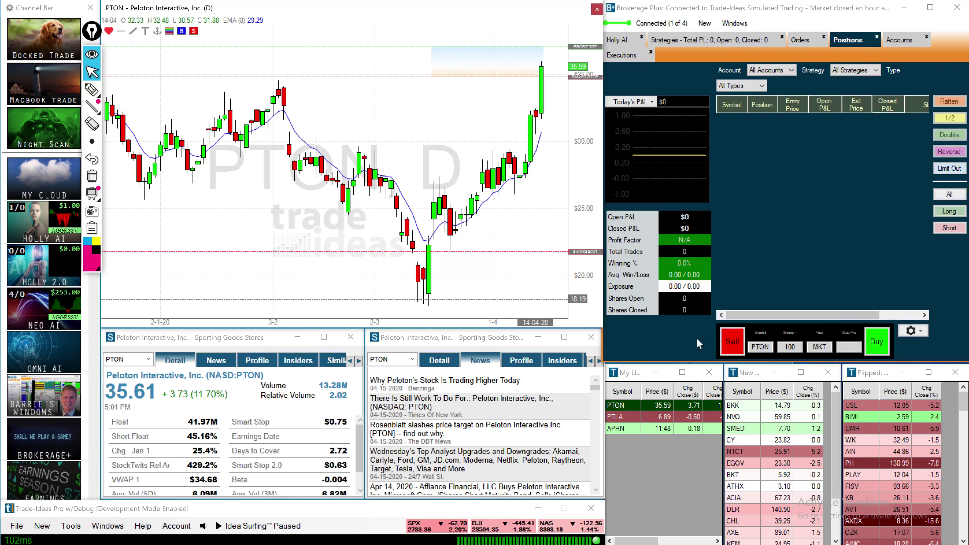
pyautogui.doubleClick(790, 347)
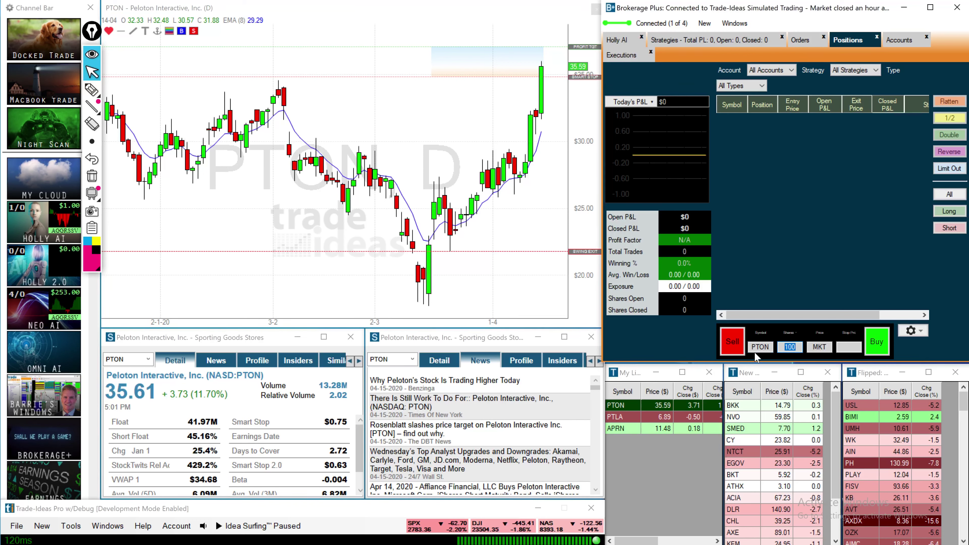
# - Mark the order bar's PTON symbol, the PTON chart and the share quantity with the pen, and clear the drawings
pyautogui.click(91, 90)
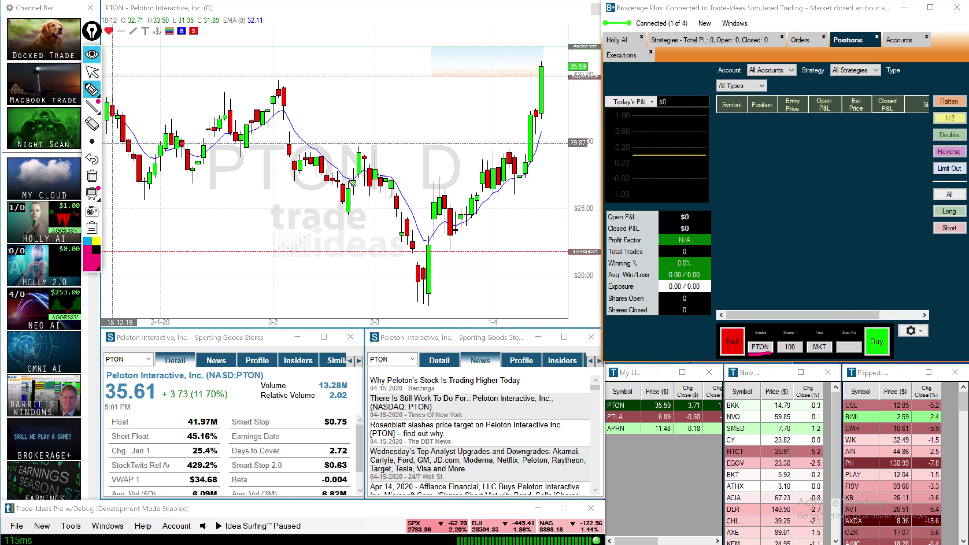
pyautogui.moveTo(396, 169)
pyautogui.mouseDown()
pyautogui.moveTo(296, 102)
pyautogui.moveTo(169, 117)
pyautogui.moveTo(211, 216)
pyautogui.moveTo(334, 267)
pyautogui.moveTo(404, 223)
pyautogui.moveTo(377, 154)
pyautogui.mouseUp()
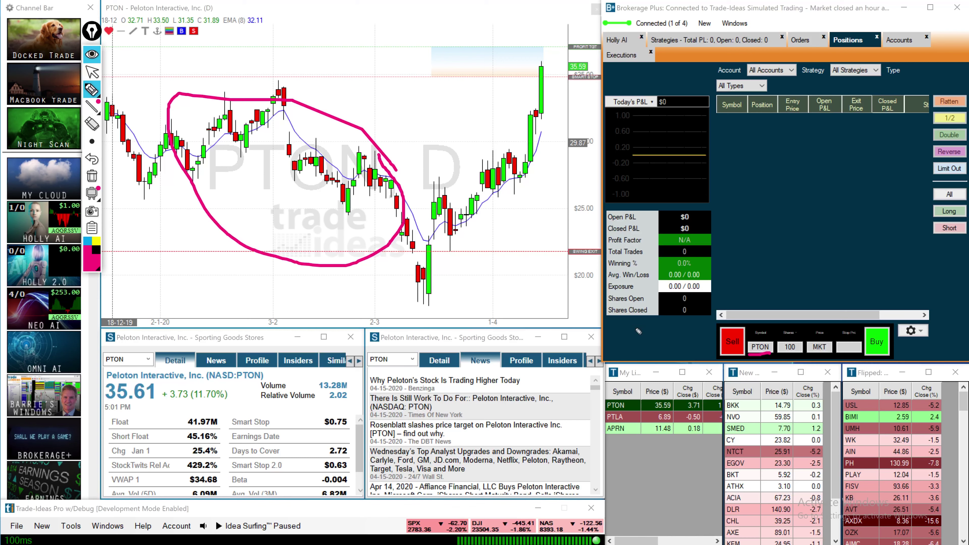
pyautogui.moveTo(786, 392); pyautogui.dragTo(795, 360)
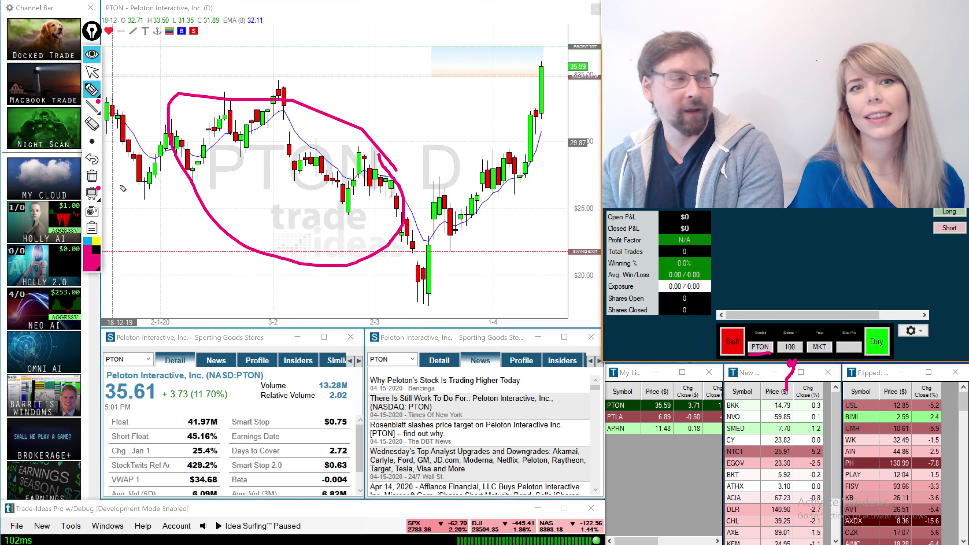
pyautogui.click(97, 178)
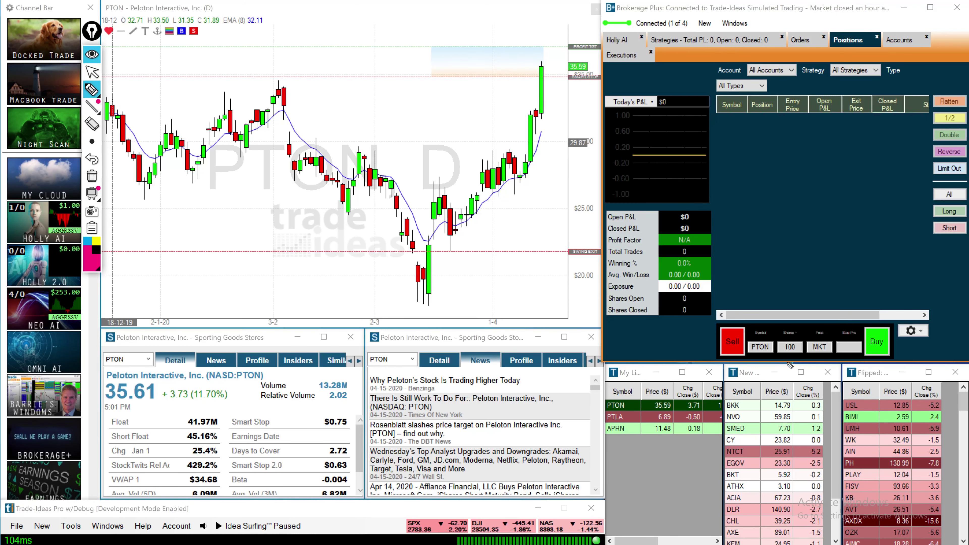
# - Underline the share quantity, outline the price and stop price fields with the pen, and clear the annotations
pyautogui.moveTo(780, 355)
pyautogui.mouseDown()
pyautogui.moveTo(839, 361)
pyautogui.moveTo(829, 330)
pyautogui.moveTo(811, 330)
pyautogui.moveTo(806, 358)
pyautogui.mouseUp()
pyautogui.click(805, 356)
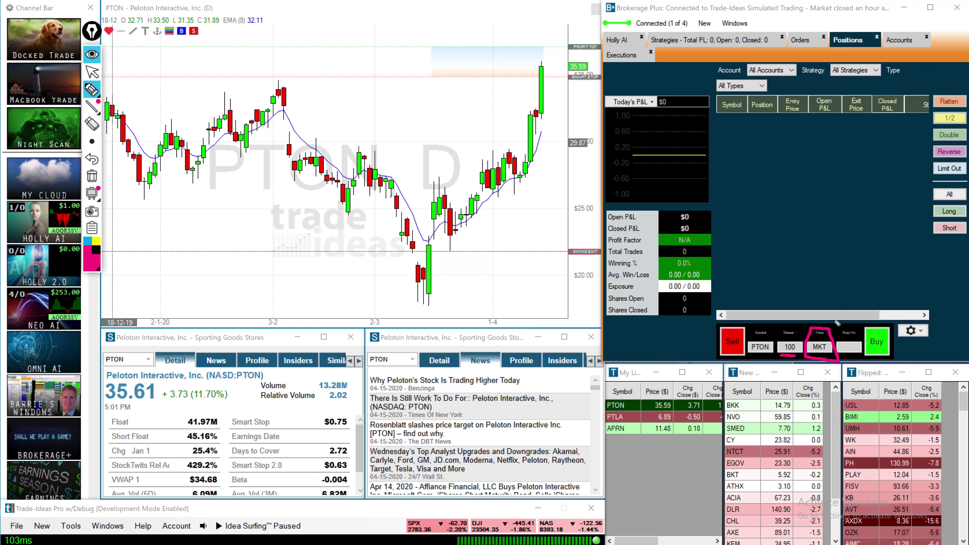
pyautogui.moveTo(834, 319)
pyautogui.mouseDown()
pyautogui.moveTo(835, 363)
pyautogui.moveTo(876, 367)
pyautogui.moveTo(870, 325)
pyautogui.moveTo(842, 326)
pyautogui.mouseUp()
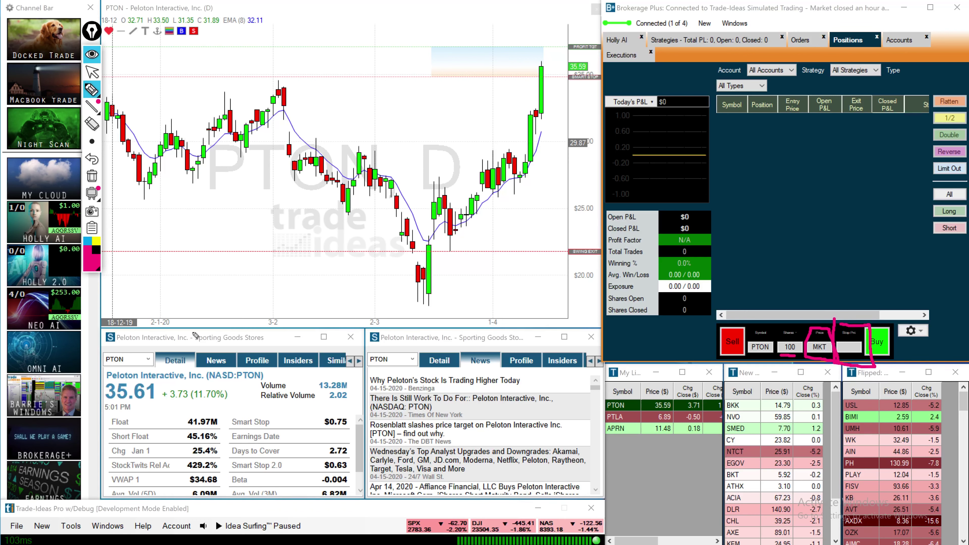
pyautogui.click(91, 176)
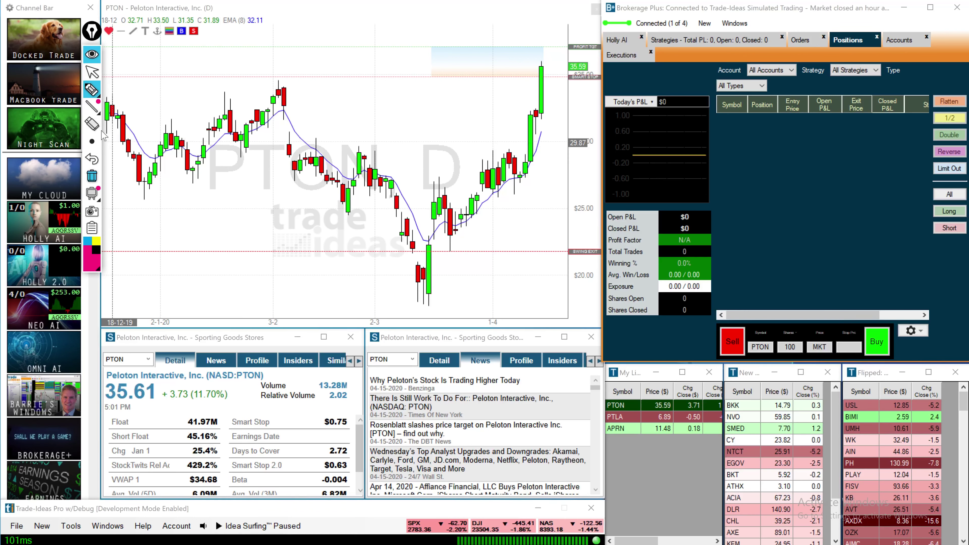
pyautogui.click(92, 72)
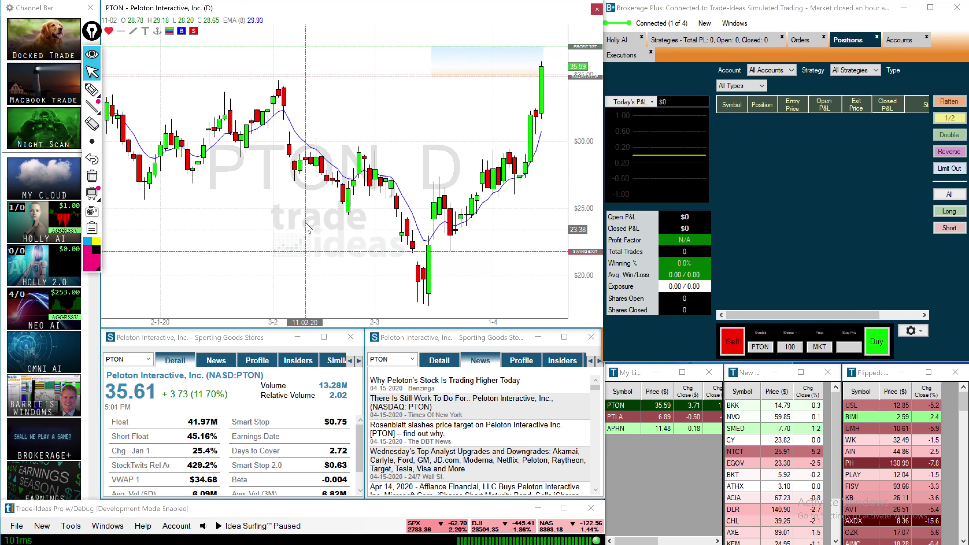
# - Change the chart symbol to AAPL
pyautogui.write('A')
pyautogui.write('AP')
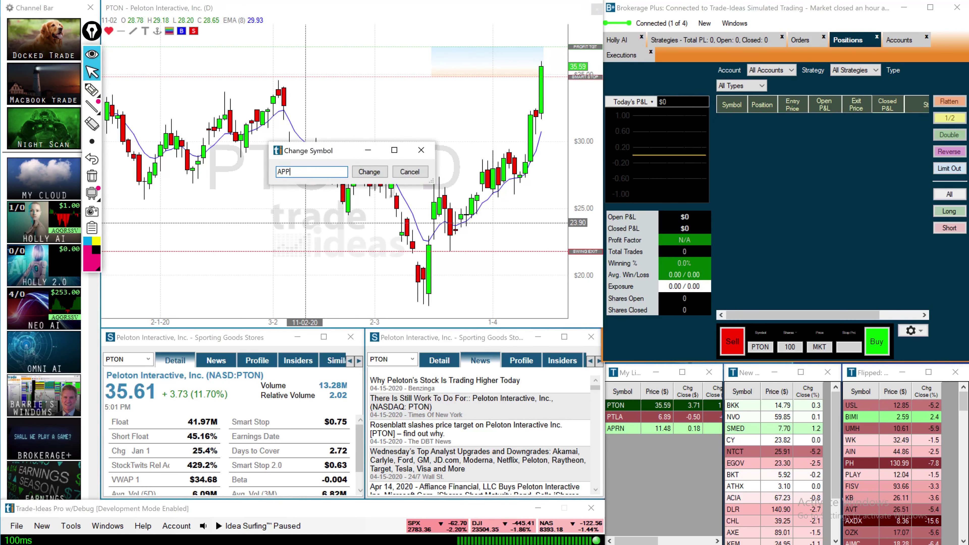
pyautogui.press('BackSpace')
pyautogui.press('BackSpace')
pyautogui.write('APL')
pyautogui.press('Return')
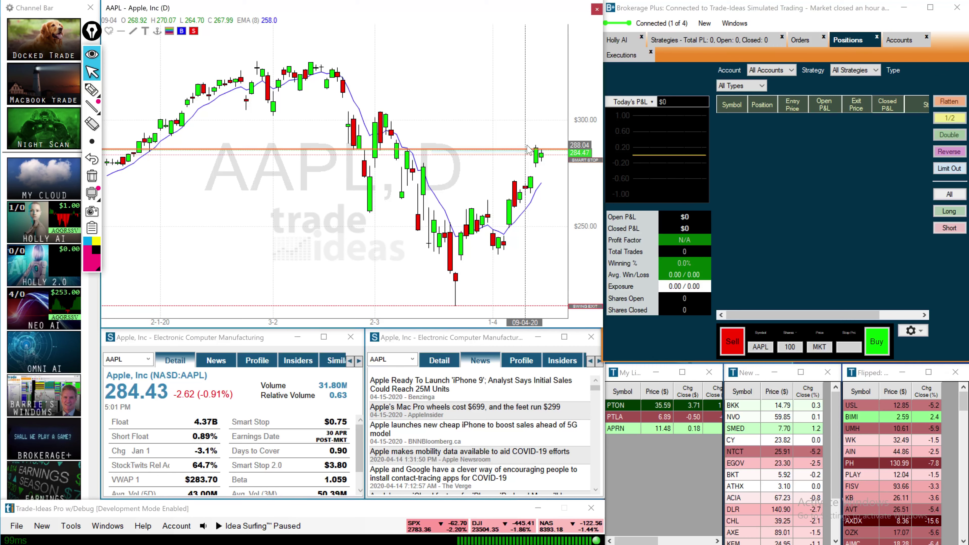
# - Set the stop price of the AAPL order to 288
pyautogui.click(849, 348)
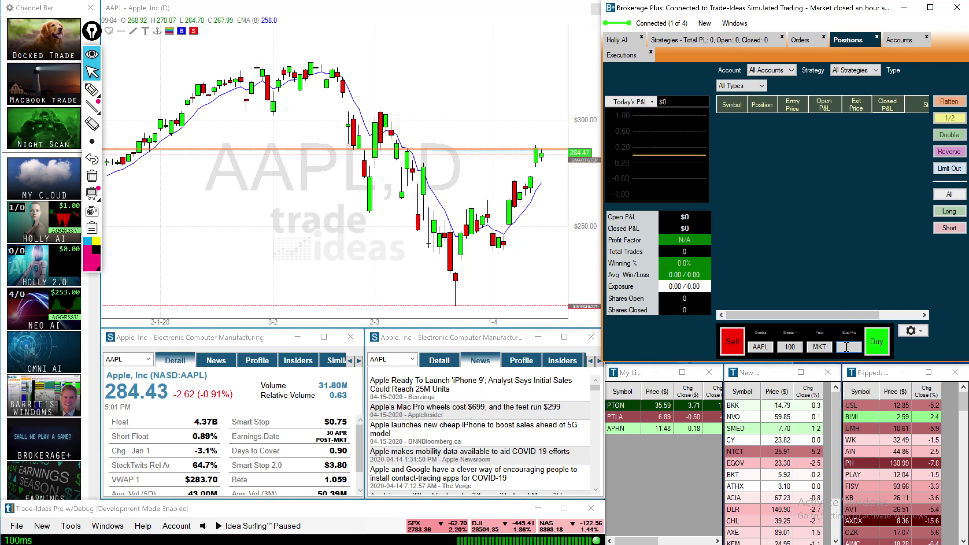
pyautogui.write('2')
pyautogui.write('88é1')
pyautogui.press('BackSpace')
pyautogui.press('BackSpace')
# - Set the price of the AAPL order to 289 to make it a stop-limit order
pyautogui.click(819, 346)
pyautogui.click(841, 347)
pyautogui.click(880, 341)
pyautogui.click(826, 347)
pyautogui.doubleClick(825, 347)
pyautogui.write('289')
pyautogui.press('Return')
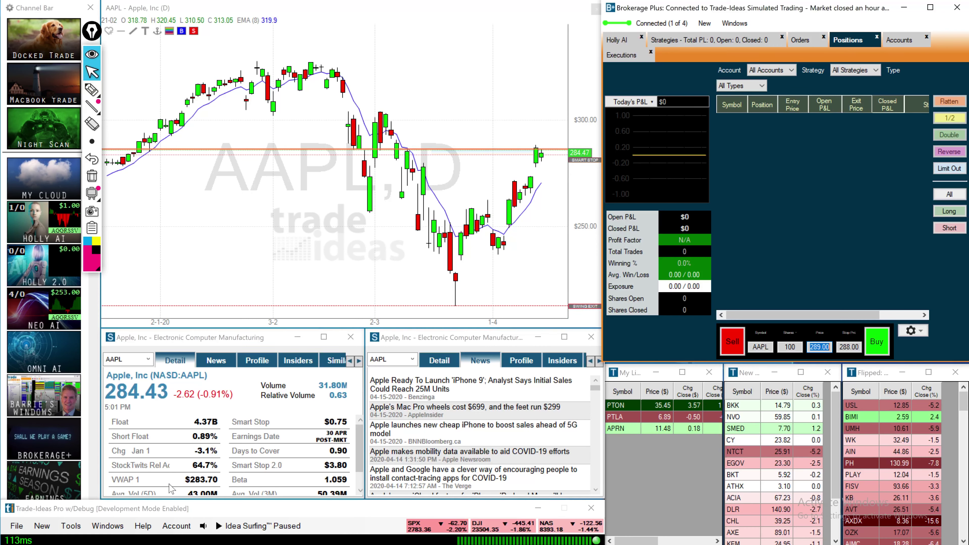
# - Submit a buy stop order for 100 AAPL shares at market with stop 288, and move its chart line to 290.45
pyautogui.click(527, 304)
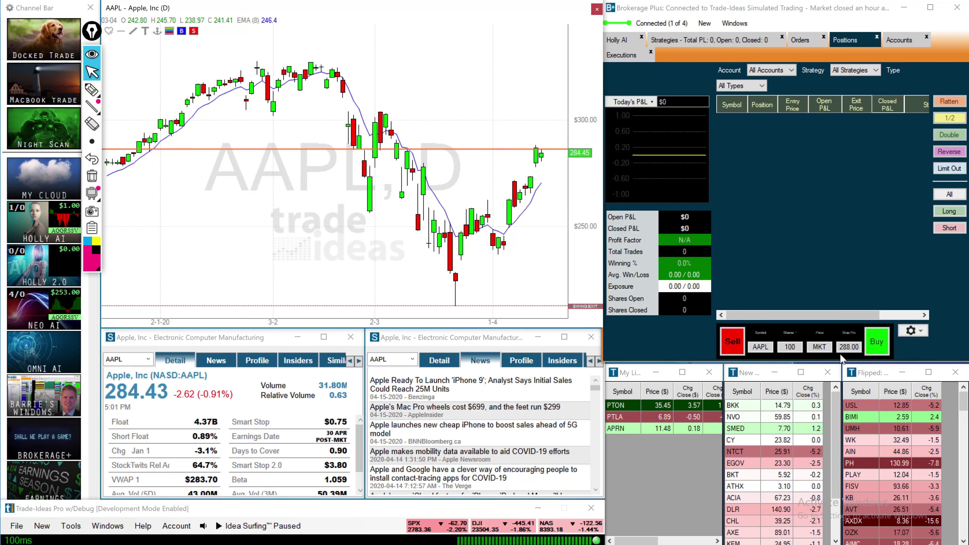
pyautogui.click(853, 348)
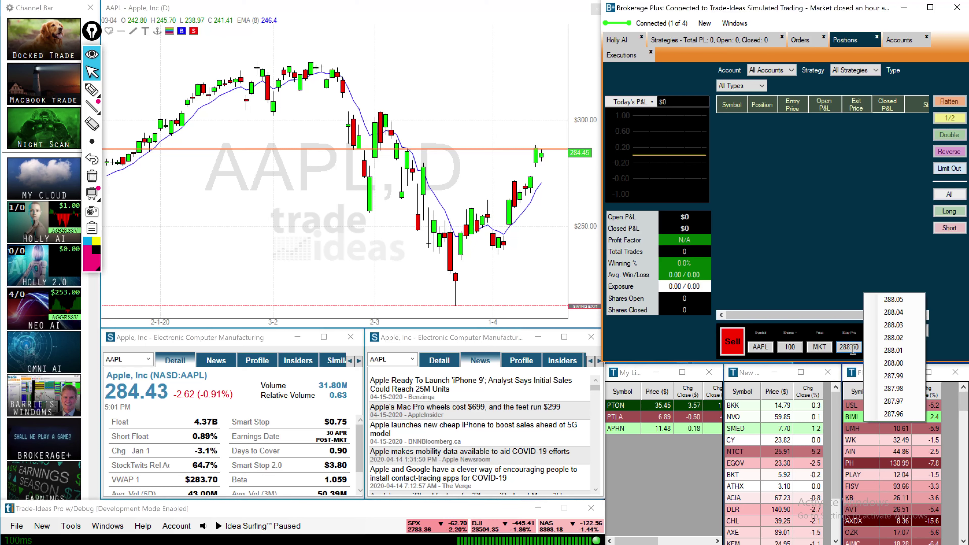
pyautogui.click(829, 283)
pyautogui.click(879, 340)
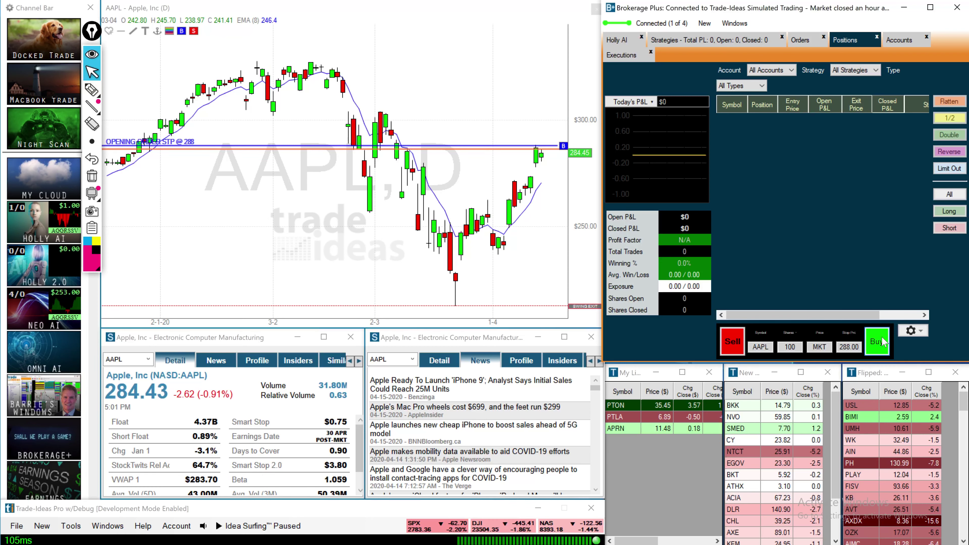
pyautogui.moveTo(498, 146); pyautogui.dragTo(494, 108)
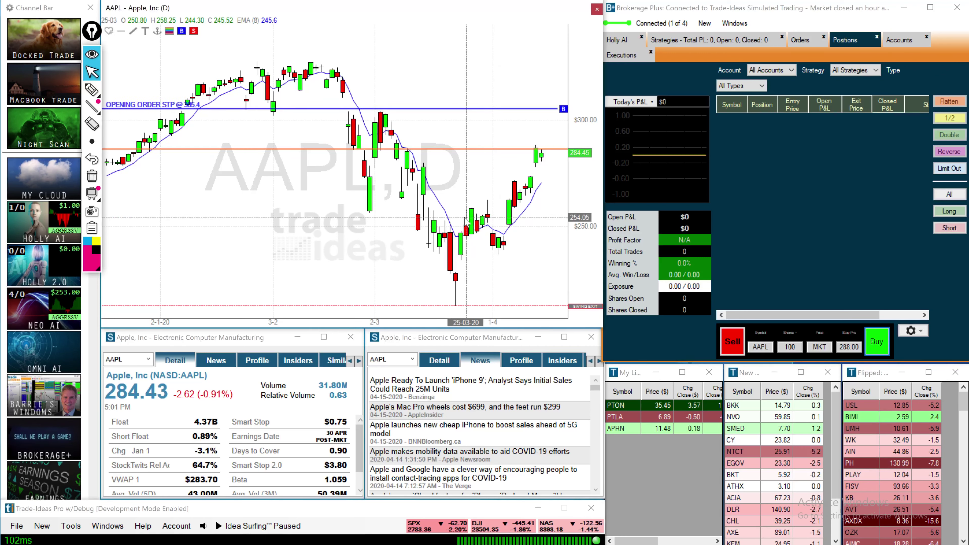
pyautogui.moveTo(490, 109); pyautogui.dragTo(497, 140)
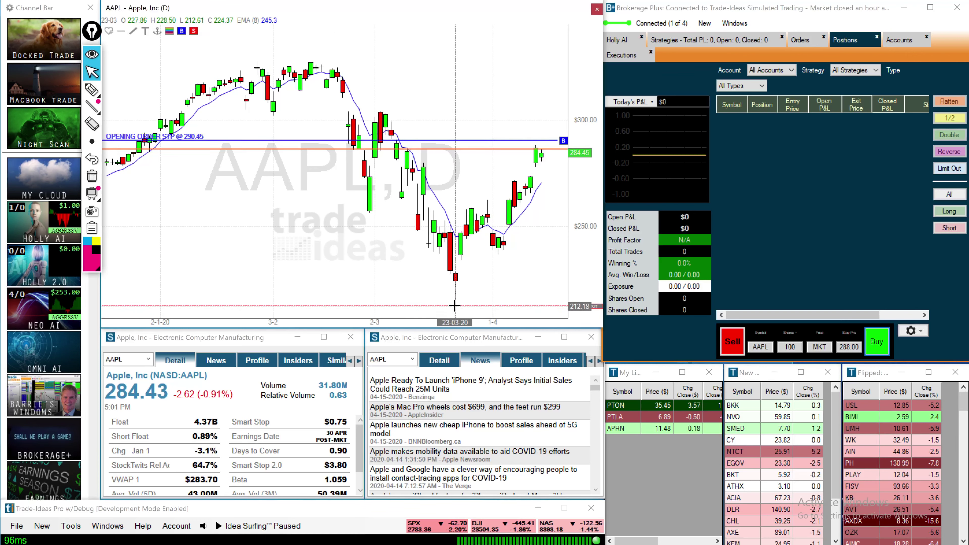
# - Draw a rising trendline on the AAPL chart from the 23 March low, beneath the April candles, past the latest candle
pyautogui.moveTo(455, 305)
pyautogui.mouseDown()
pyautogui.moveTo(511, 215)
pyautogui.moveTo(561, 178)
pyautogui.mouseUp()
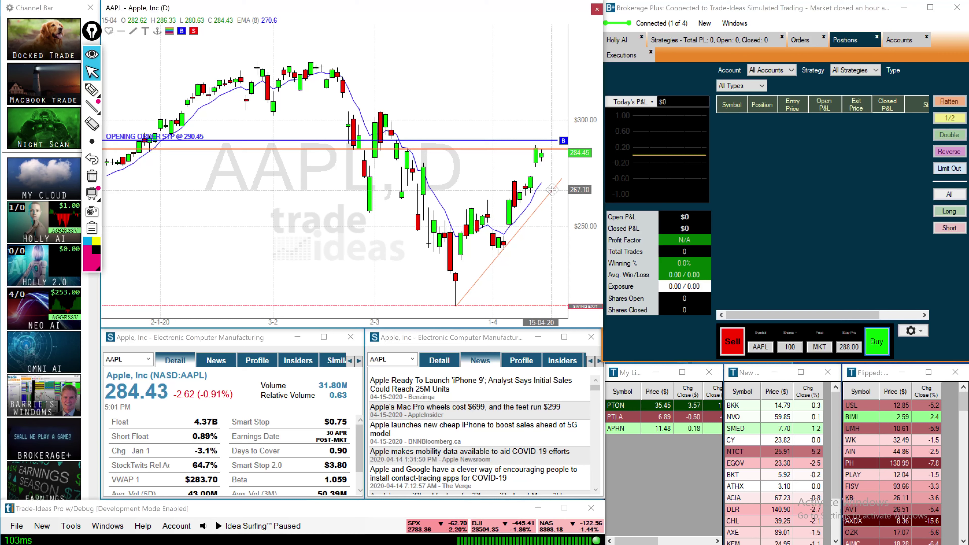
# - Cancel the opening buy stop order on the AAPL chart
pyautogui.click(536, 140)
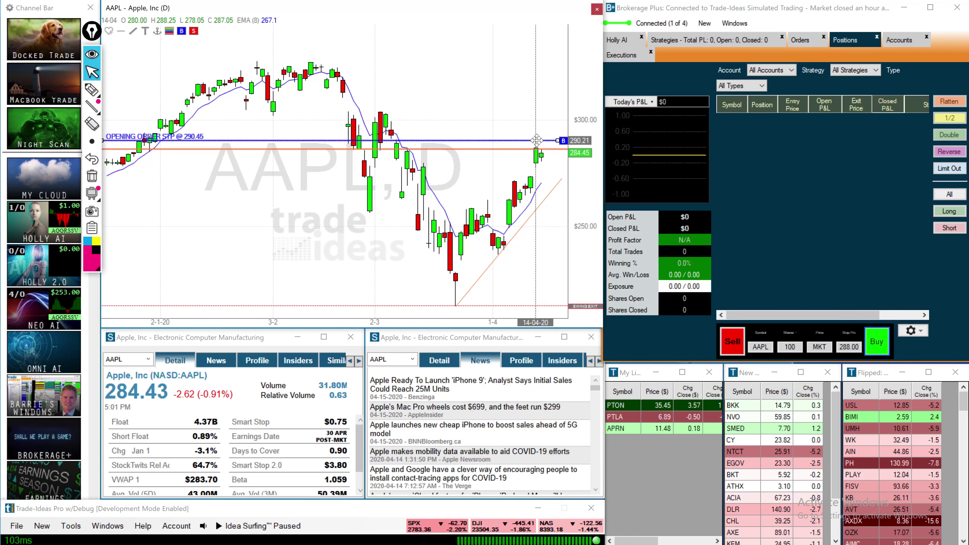
pyautogui.press('Delete')
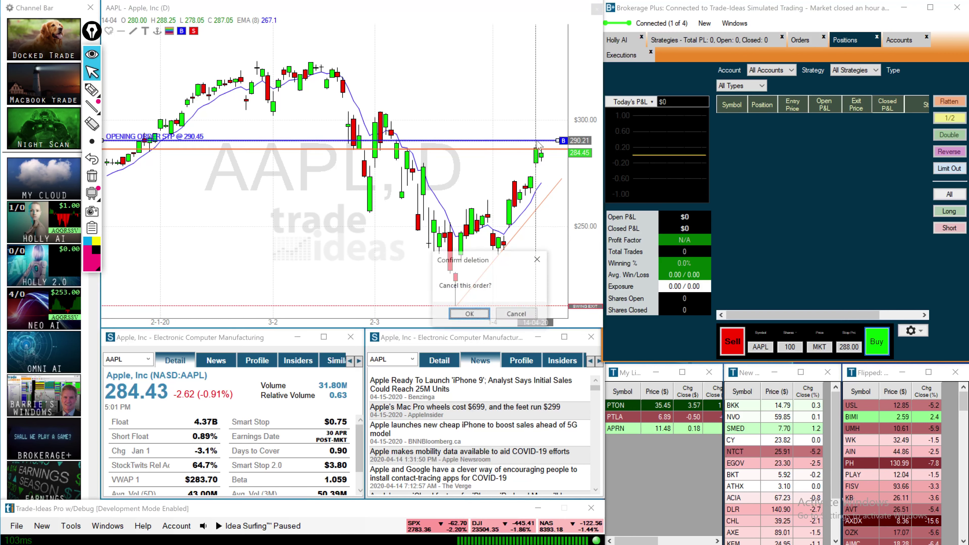
pyautogui.click(470, 314)
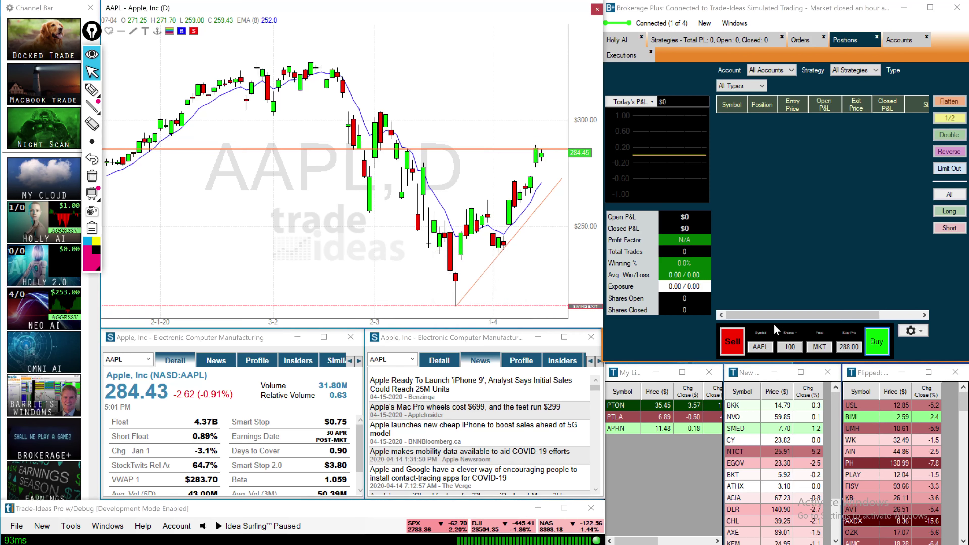
# - Submit a buy limit order for 100 AAPL shares at 267 with the stop price left empty
pyautogui.click(809, 349)
pyautogui.click(830, 347)
pyautogui.write('267')
pyautogui.click(843, 347)
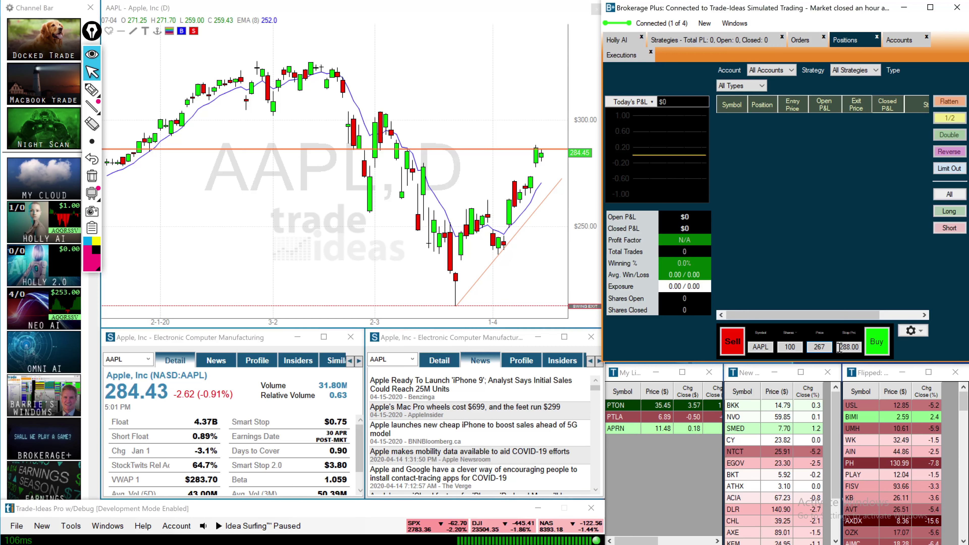
pyautogui.press('BackSpace')
pyautogui.click(874, 342)
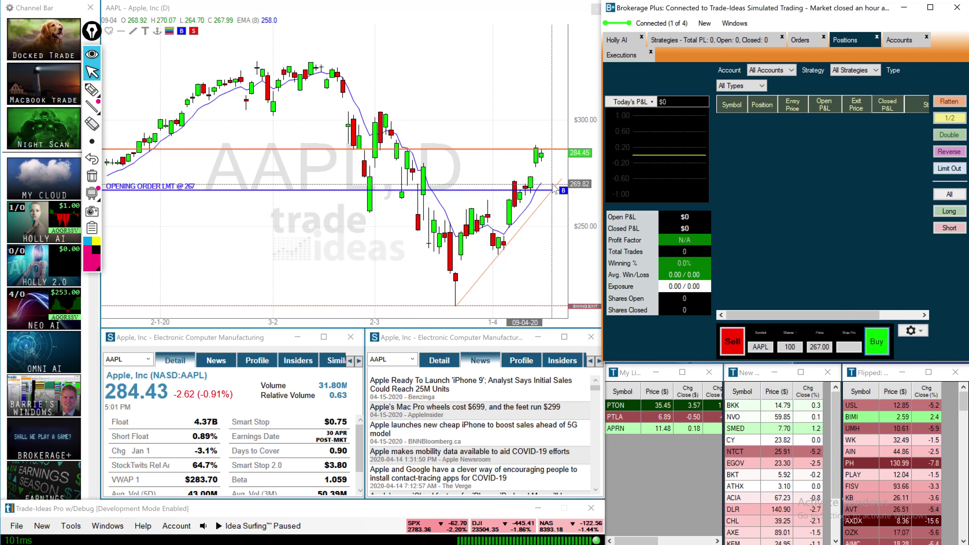
# - Move the AAPL limit order's line on the chart up to 269.72
pyautogui.moveTo(548, 189)
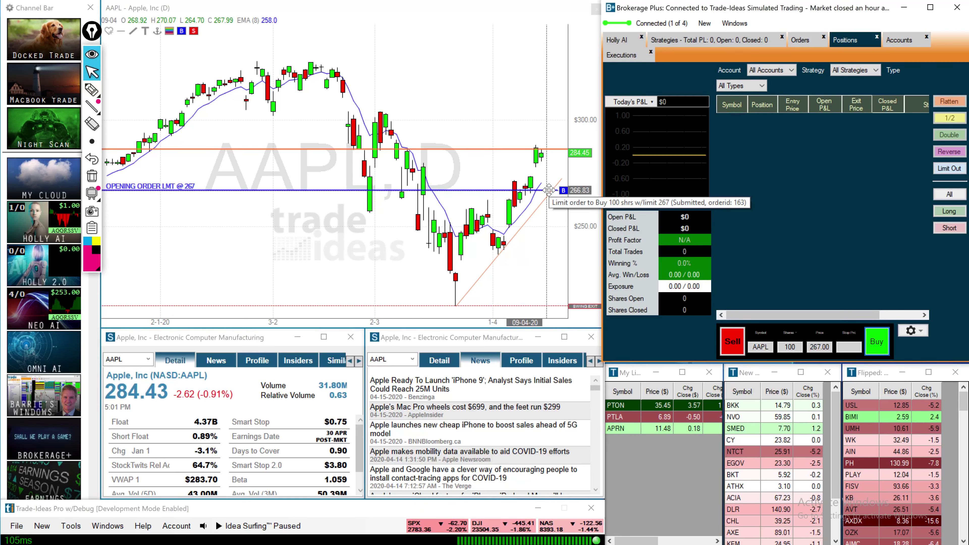
pyautogui.moveTo(548, 189); pyautogui.dragTo(549, 184)
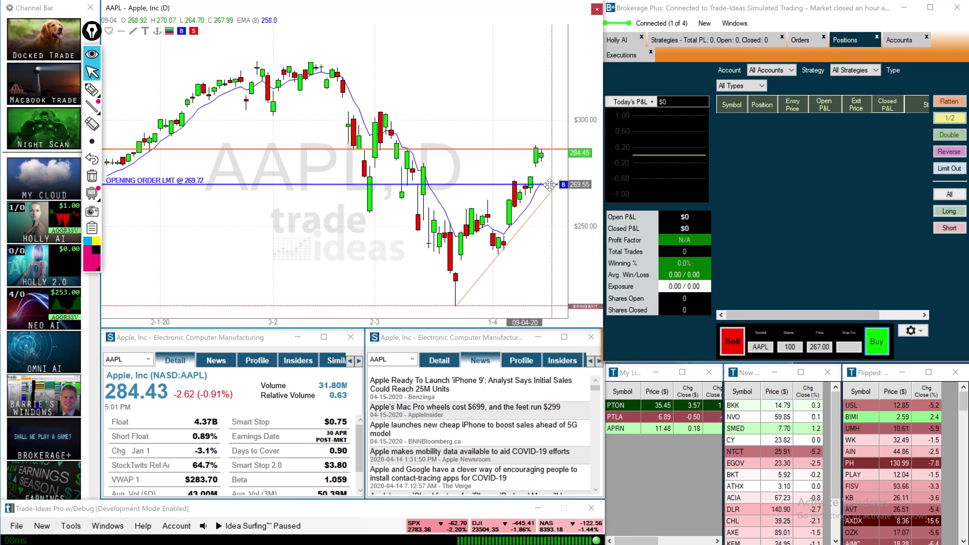
pyautogui.moveTo(549, 184); pyautogui.dragTo(549, 184)
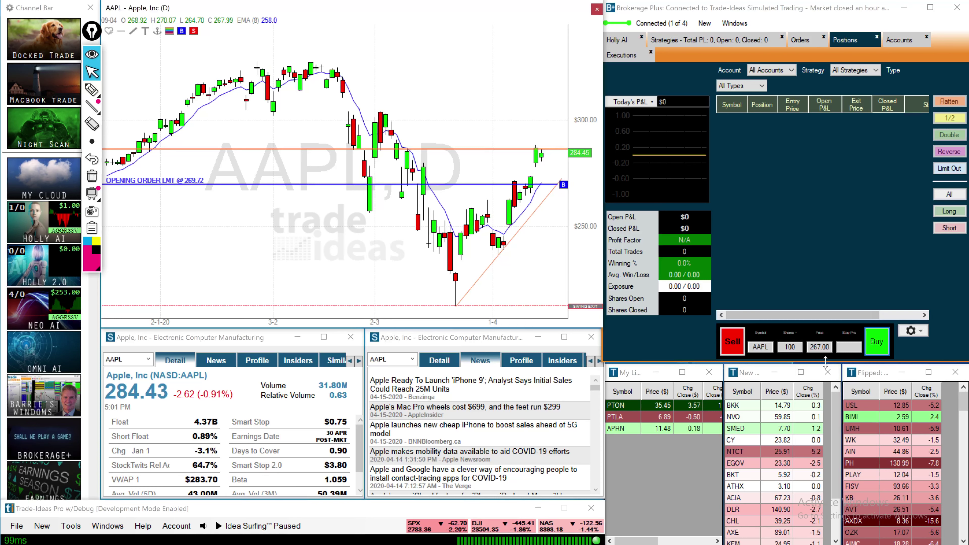
# - Submit a market-price sell stop order for 100 AAPL shares with the stop price set to 264.37
pyautogui.click(819, 347)
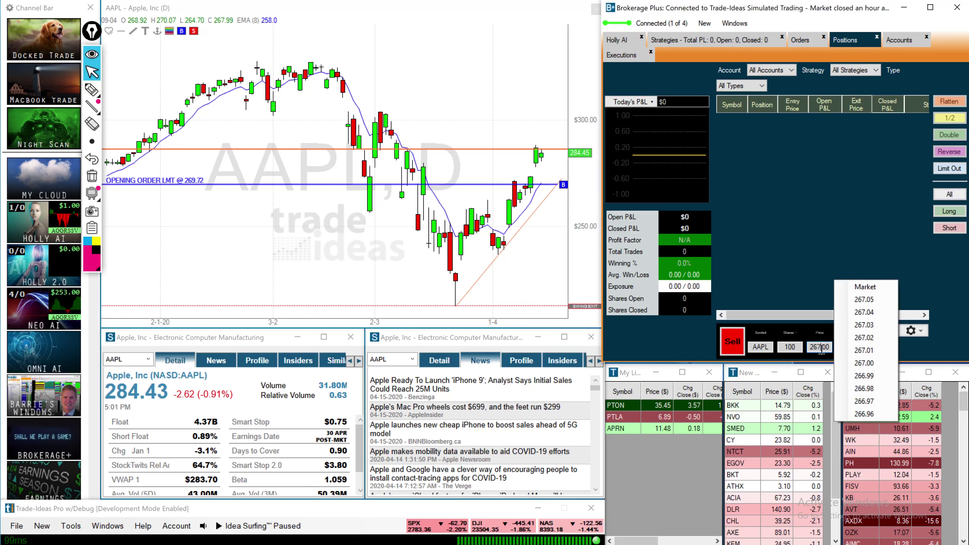
pyautogui.press('Delete')
pyautogui.press('Delete')
pyautogui.write('0')
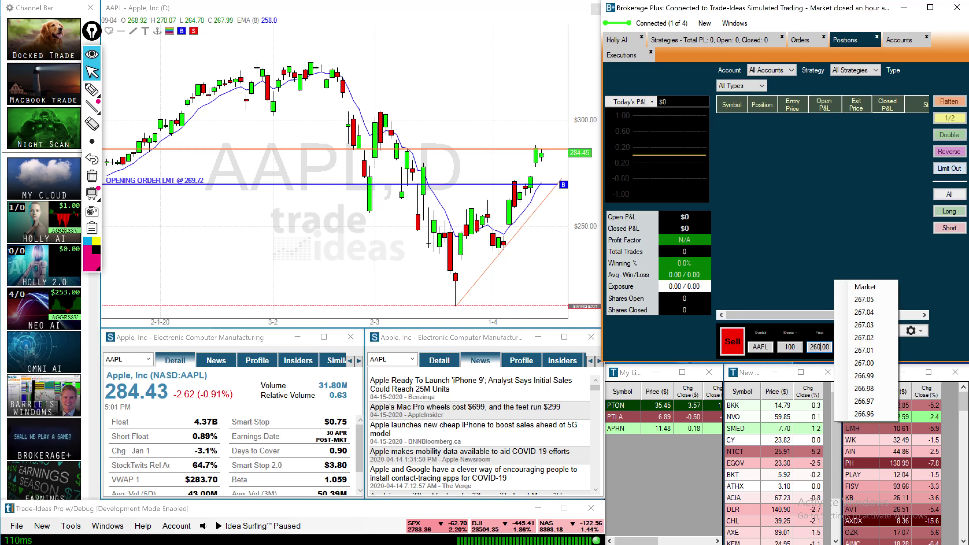
pyautogui.click(853, 287)
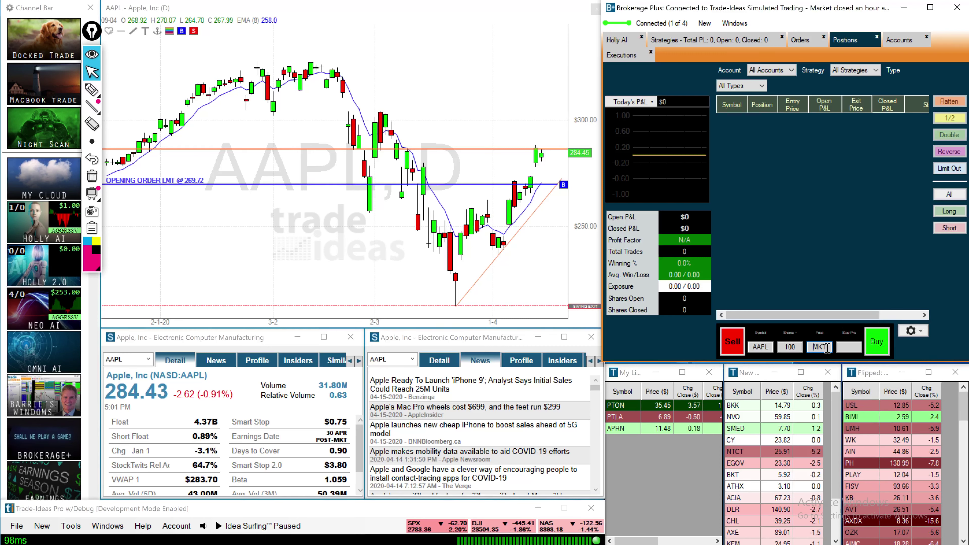
pyautogui.click(844, 347)
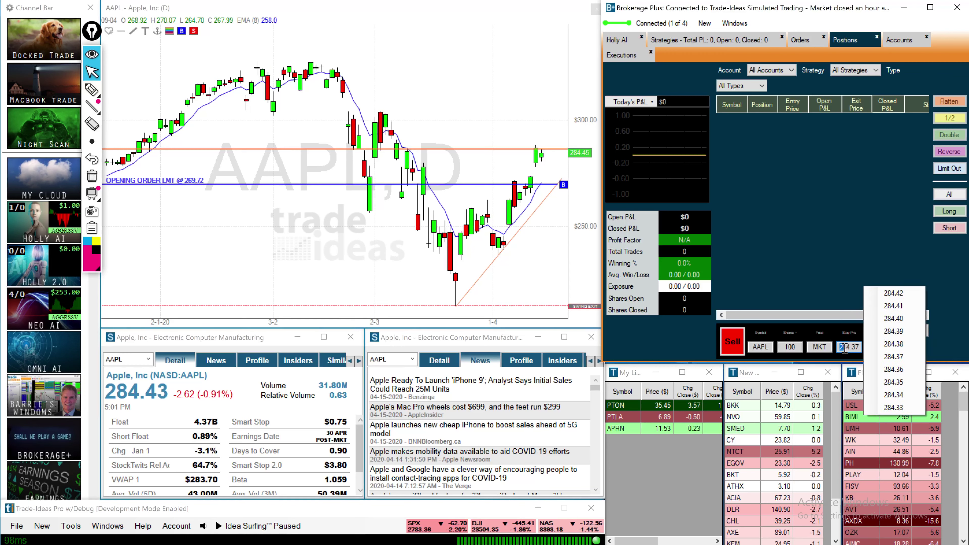
pyautogui.click(845, 347)
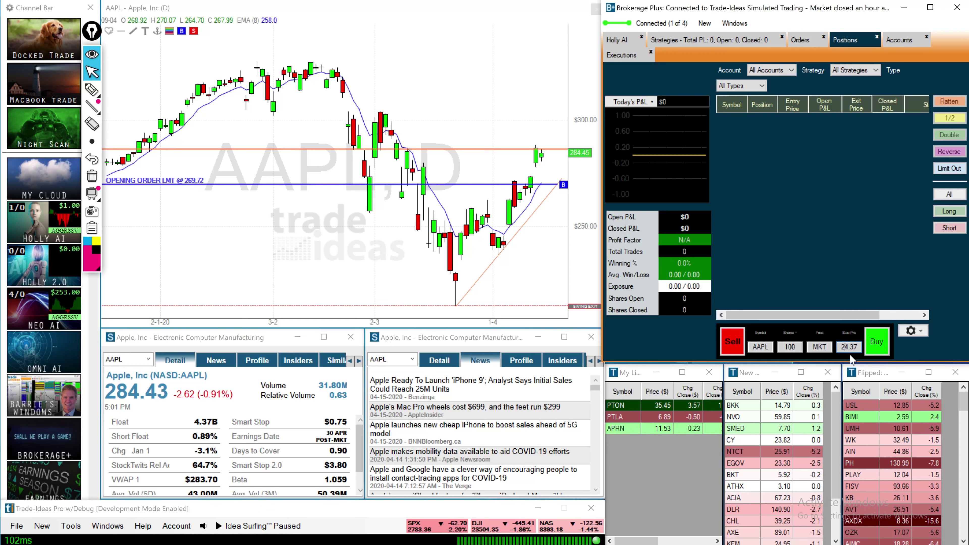
pyautogui.write('6')
pyautogui.click(738, 342)
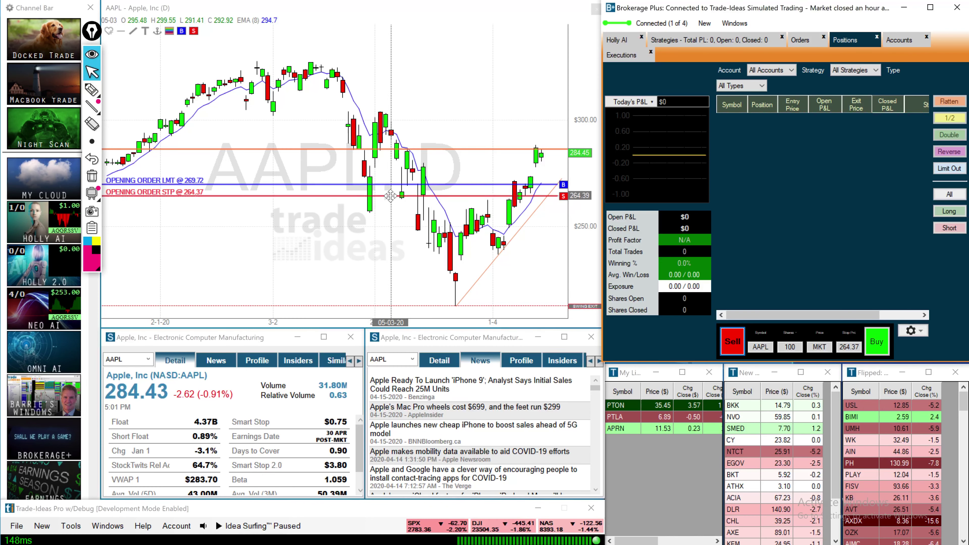
# - Reposition the AAPL opening sell stop order's line on the chart, settling it at 260.03
pyautogui.moveTo(389, 195); pyautogui.dragTo(396, 215)
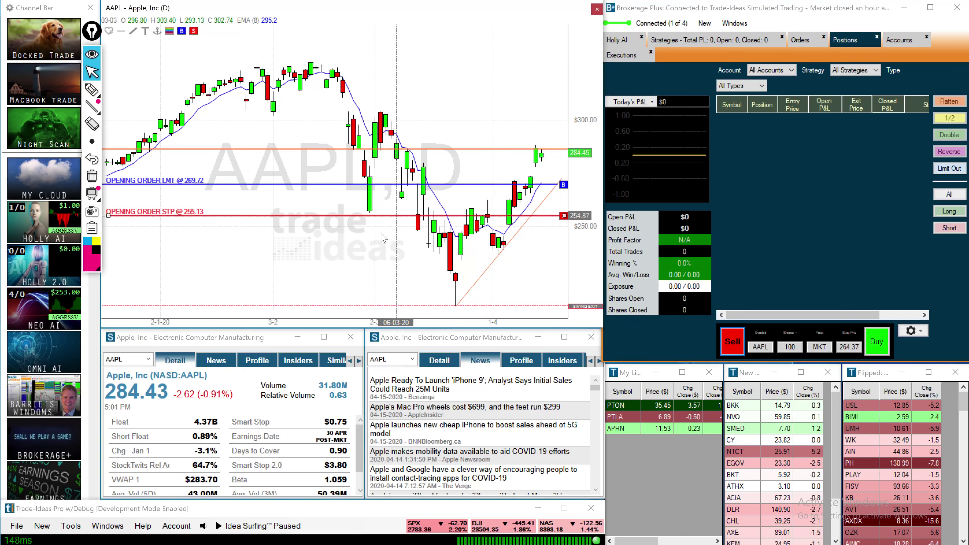
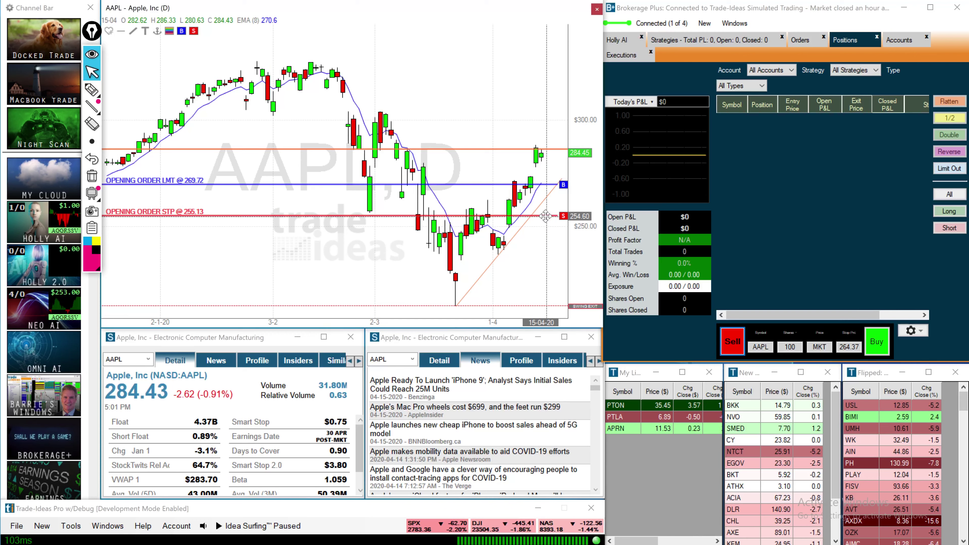
pyautogui.moveTo(546, 216); pyautogui.dragTo(545, 198)
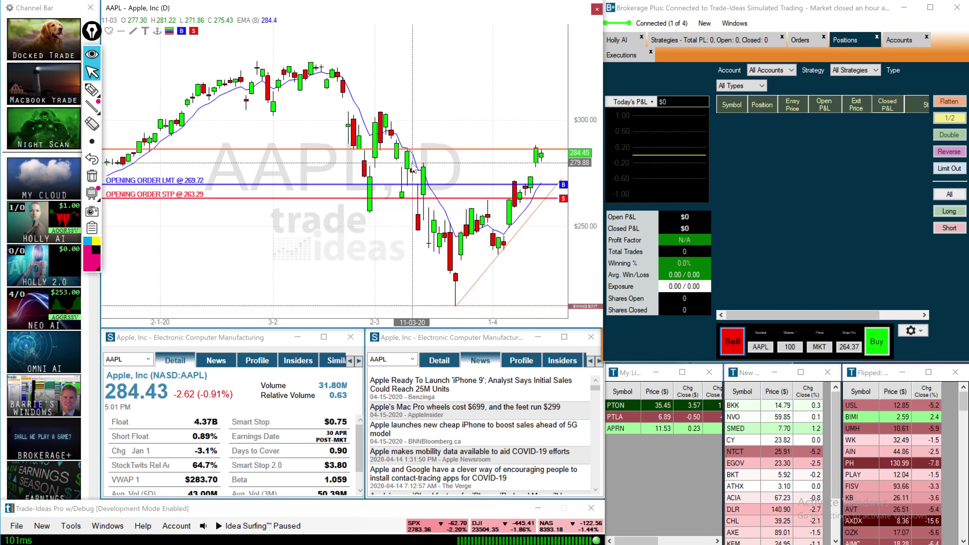
pyautogui.moveTo(542, 198); pyautogui.dragTo(539, 206)
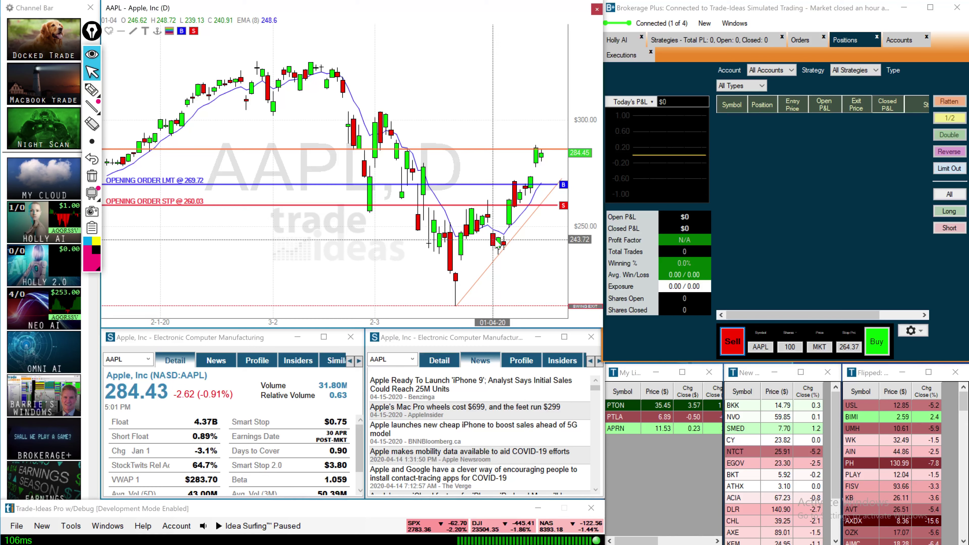
# - Change the chart symbol to WORK
pyautogui.moveTo(497, 247)
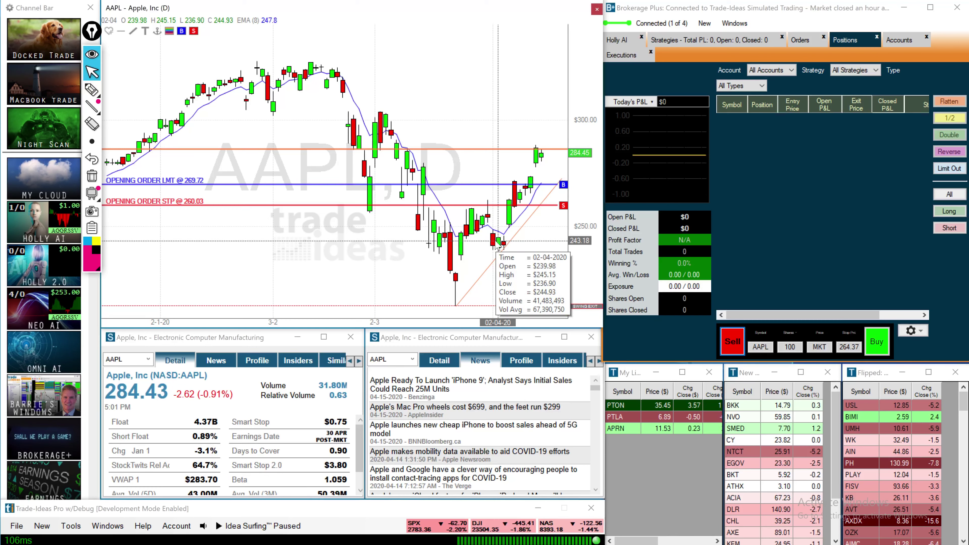
pyautogui.moveTo(93, 89)
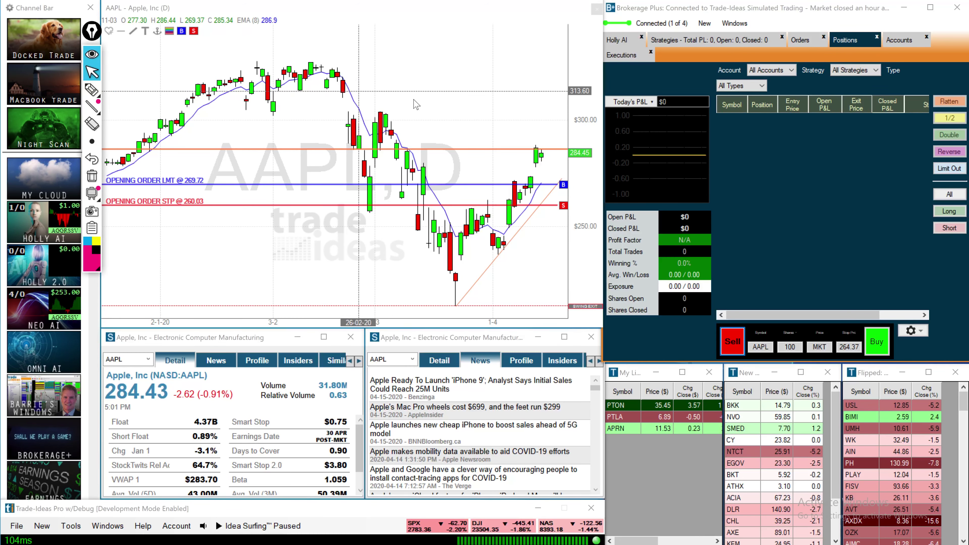
pyautogui.write('WOP')
pyautogui.press('BackSpace')
pyautogui.write('RK')
pyautogui.press('Return')
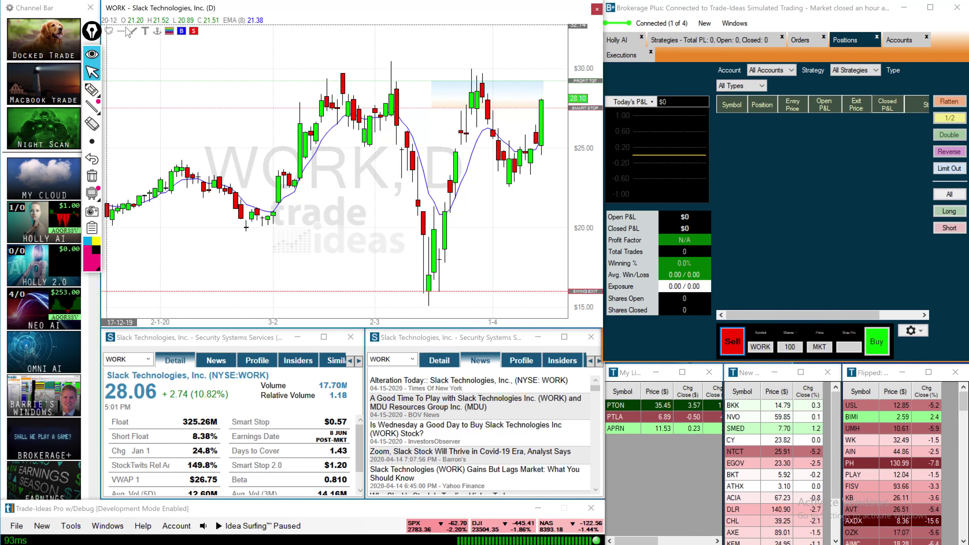
# - Draw a horizontal line on the WORK chart and settle it at about 22.3, just below the early-April lows
pyautogui.click(460, 266)
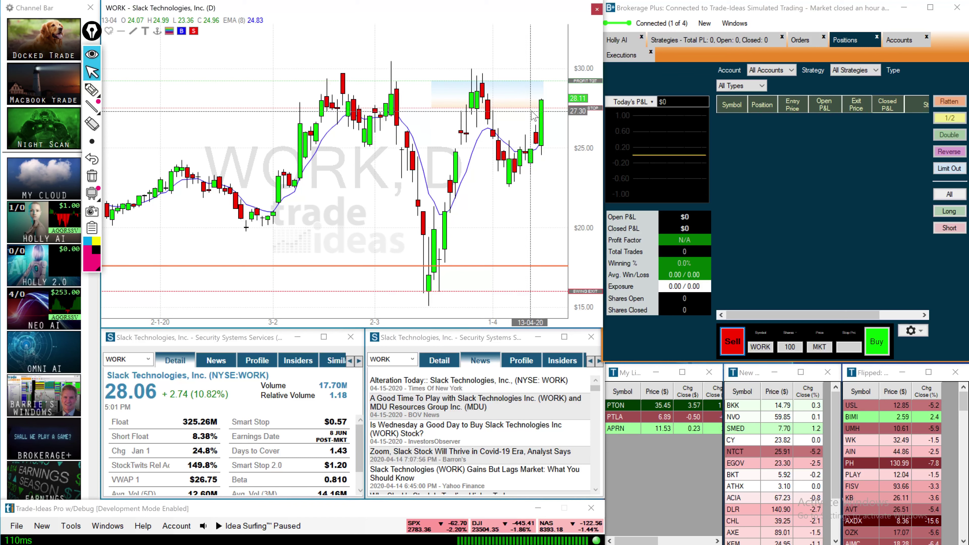
pyautogui.moveTo(489, 265); pyautogui.dragTo(493, 202)
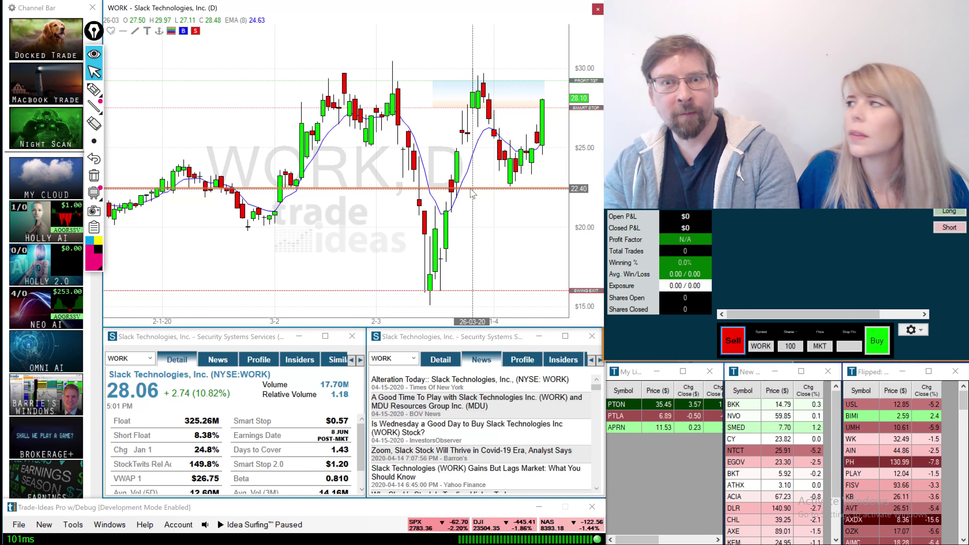
pyautogui.moveTo(479, 188); pyautogui.dragTo(479, 307)
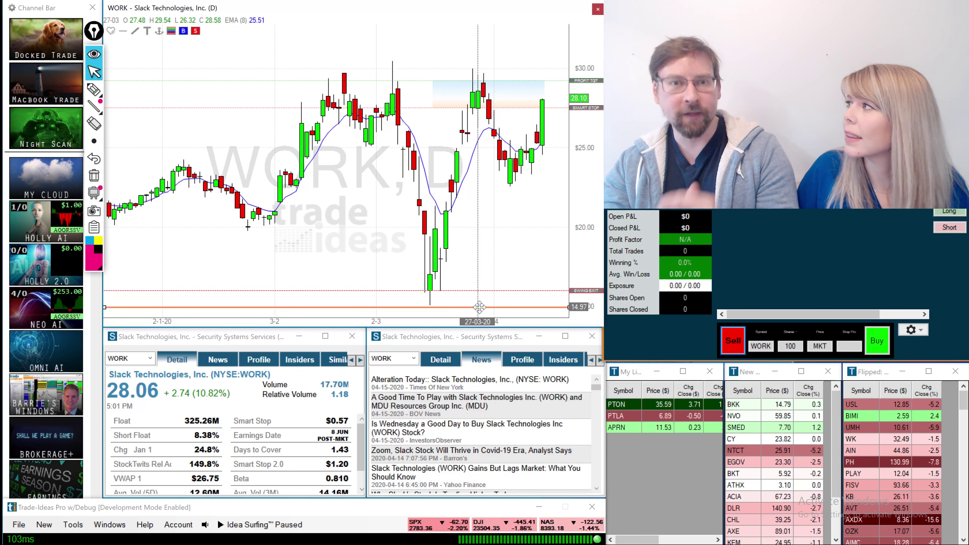
pyautogui.moveTo(479, 307); pyautogui.dragTo(479, 313)
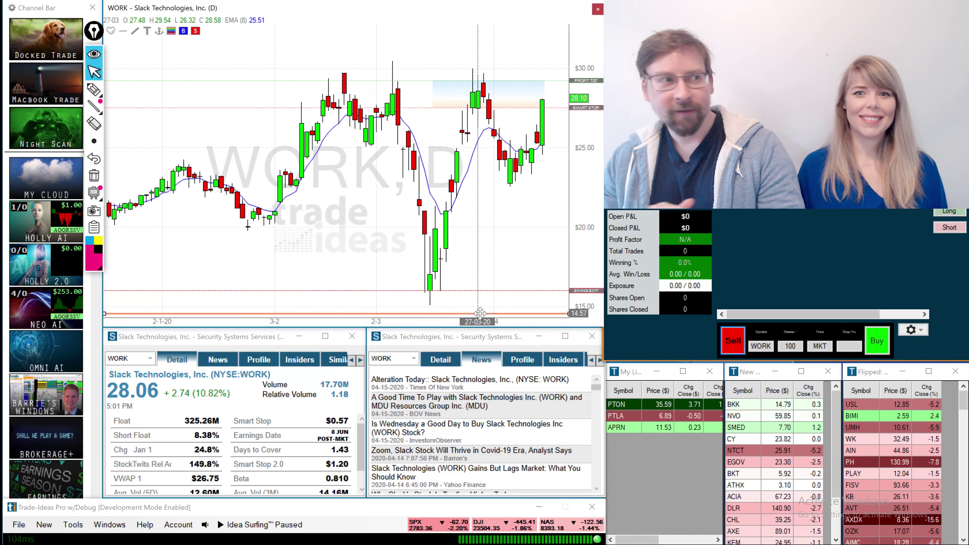
pyautogui.moveTo(480, 313); pyautogui.dragTo(479, 307)
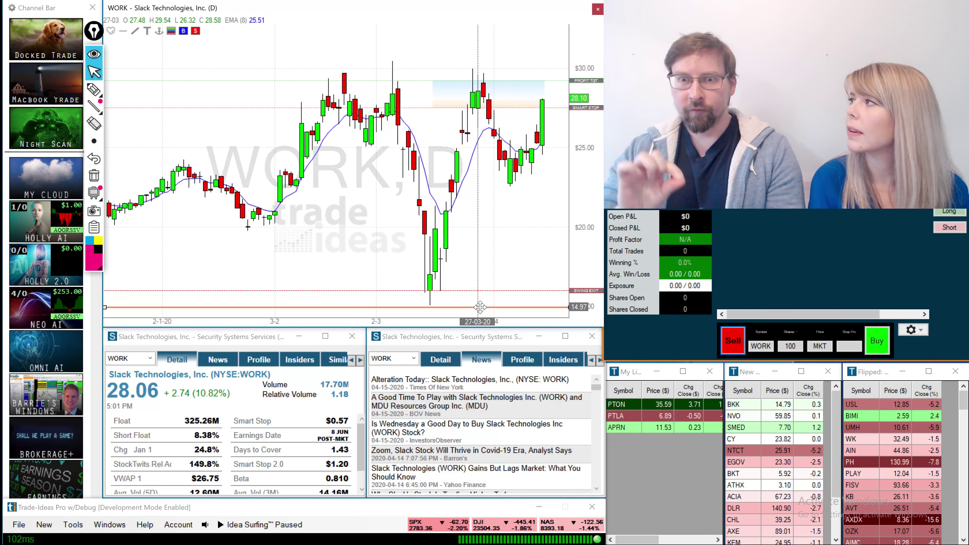
pyautogui.moveTo(480, 307); pyautogui.dragTo(488, 190)
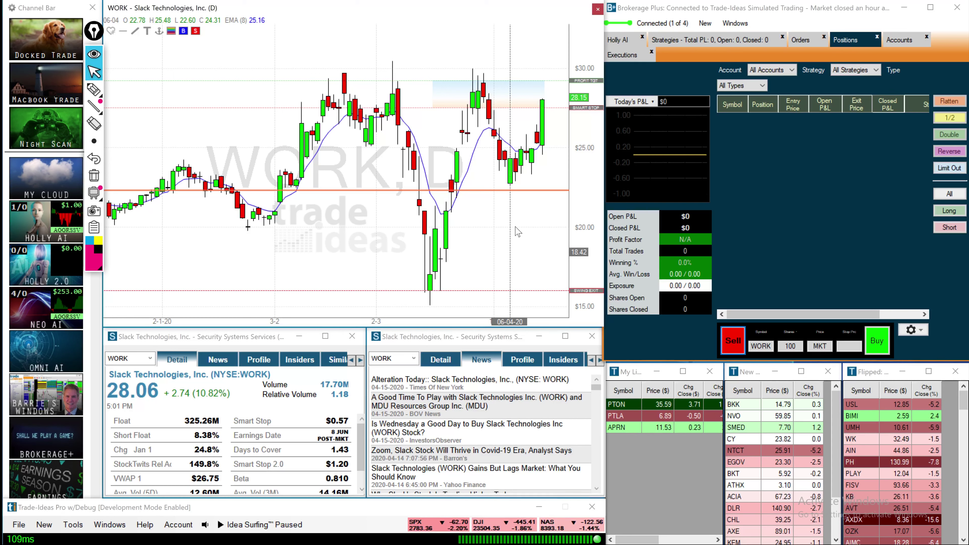
# - Buy WORK from the chart using the Old School 15s Long strategy
pyautogui.rightClick(494, 213)
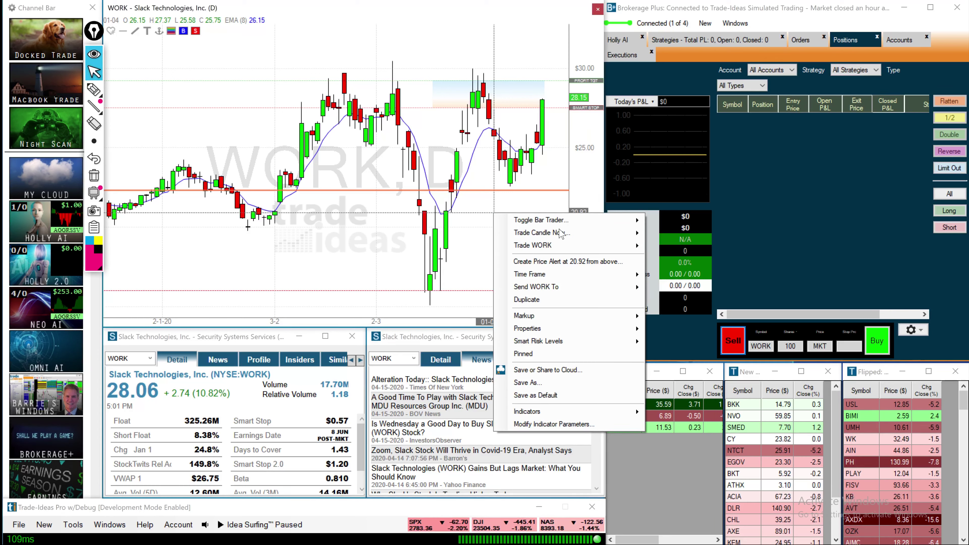
pyautogui.moveTo(564, 248)
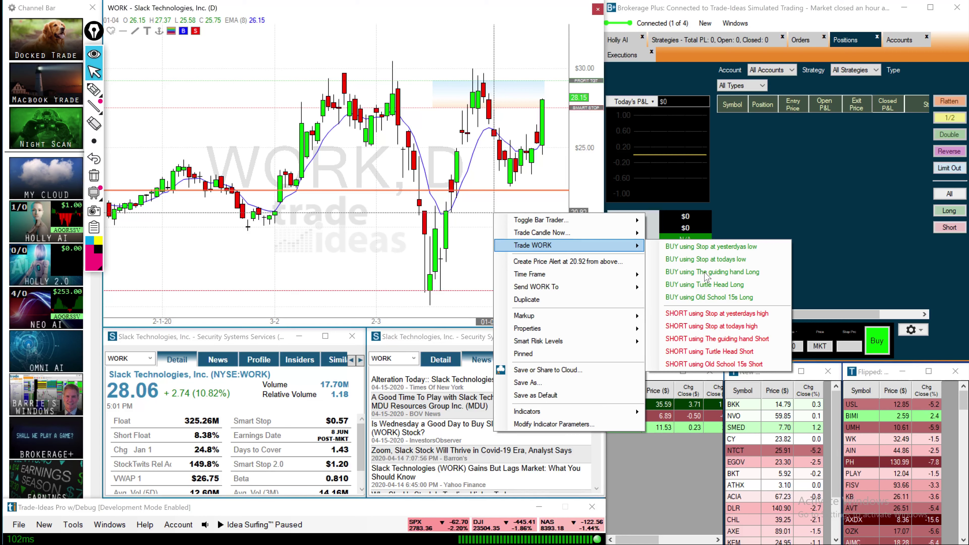
pyautogui.click(707, 299)
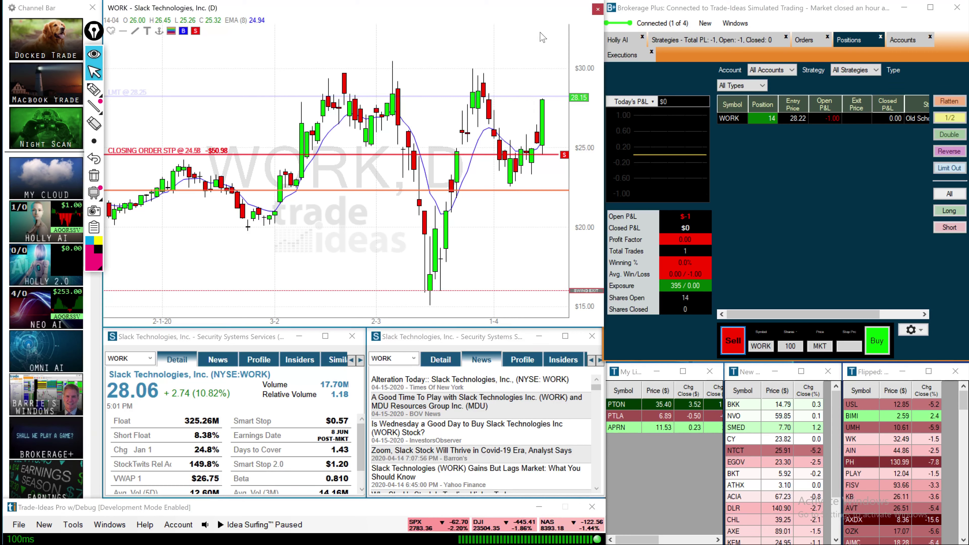
# - Open the orders list, compare its Live and All Statuses views, and leave it filtered to Live orders
pyautogui.click(807, 38)
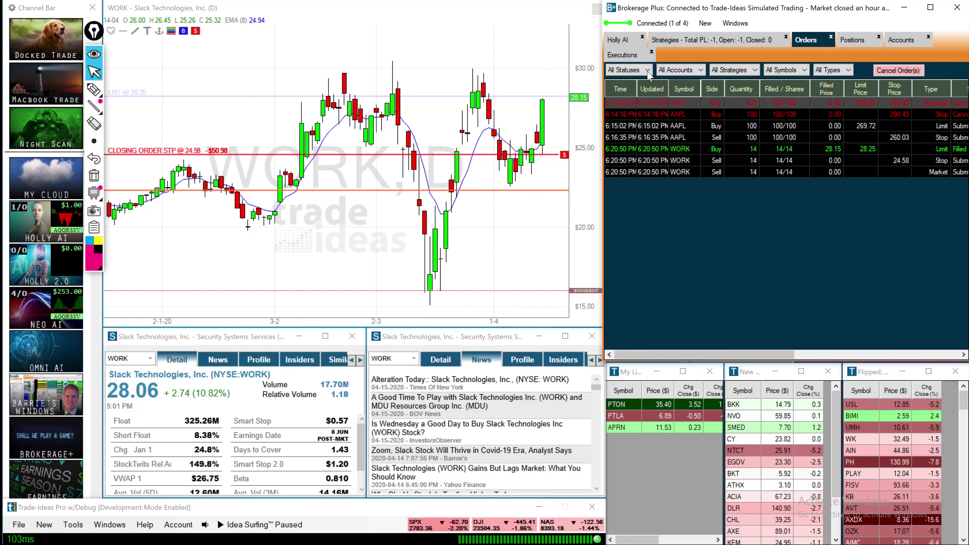
pyautogui.click(638, 71)
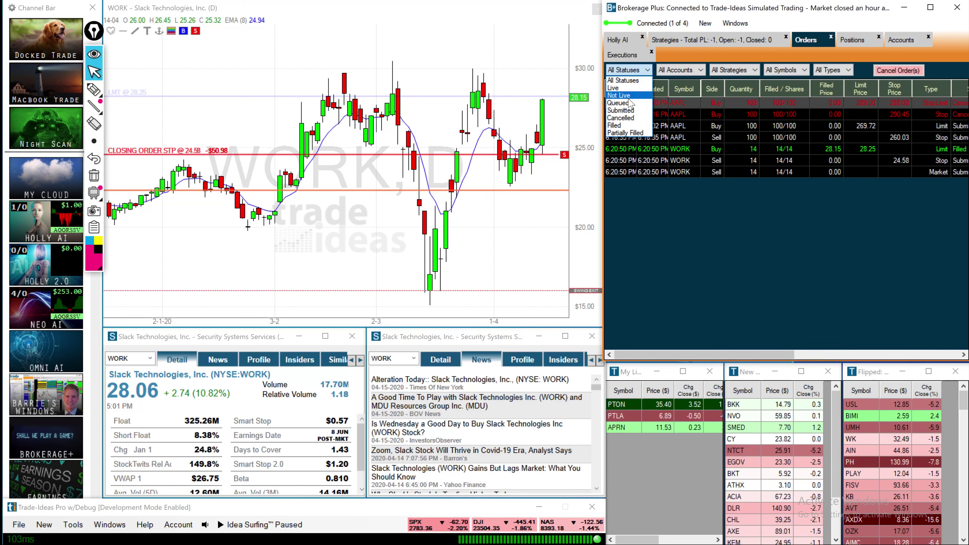
pyautogui.click(624, 89)
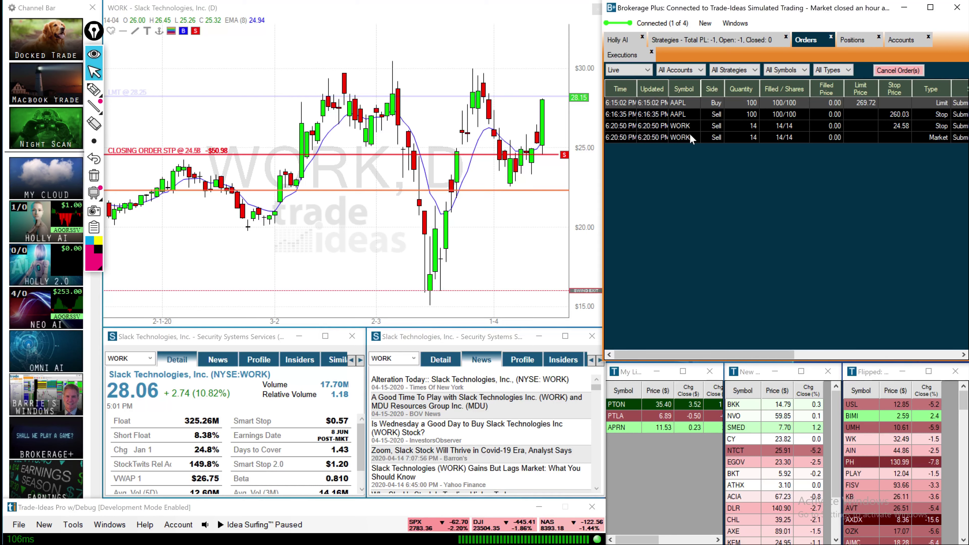
pyautogui.click(631, 69)
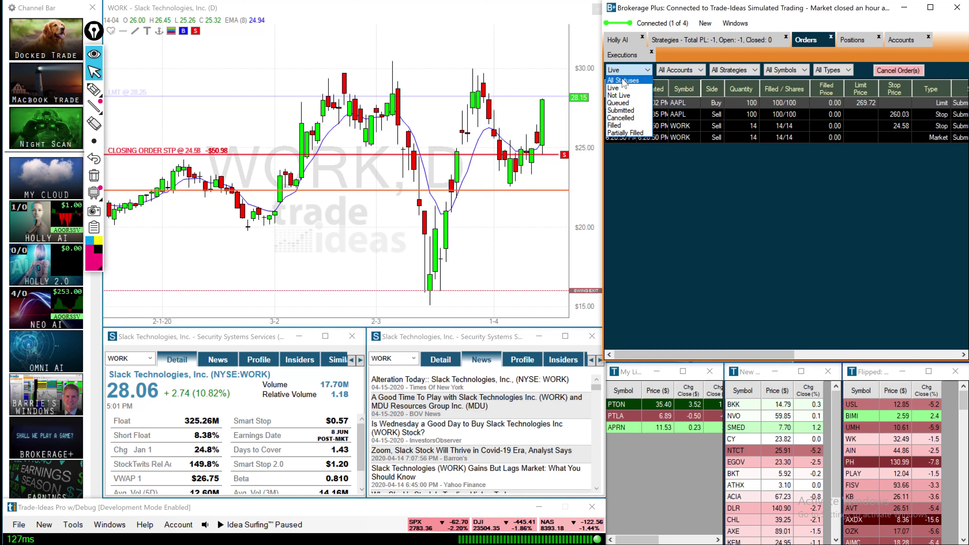
pyautogui.click(621, 77)
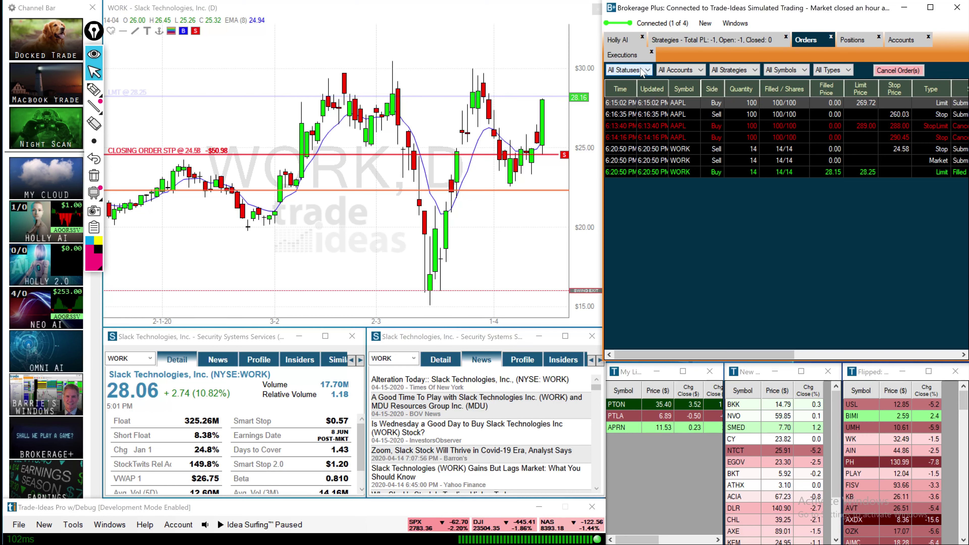
pyautogui.click(641, 72)
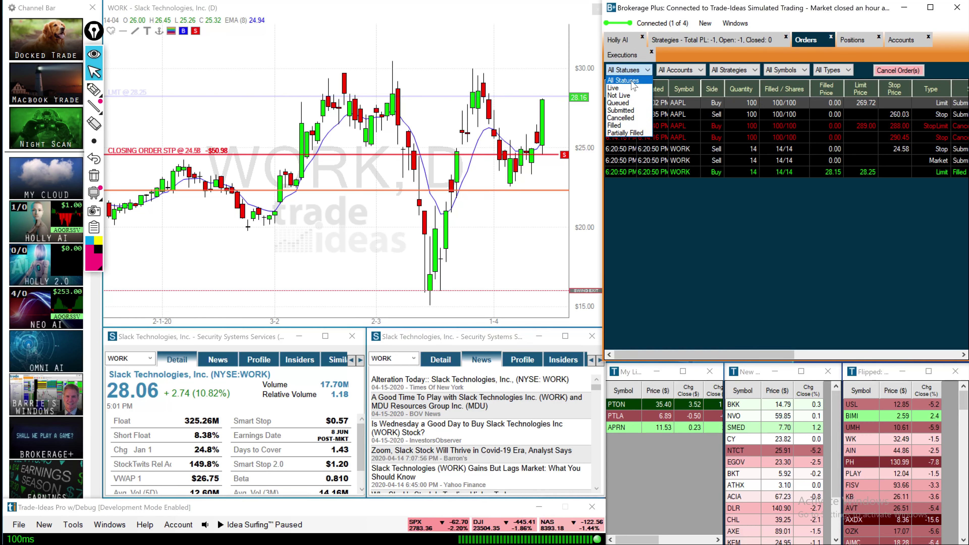
pyautogui.click(627, 70)
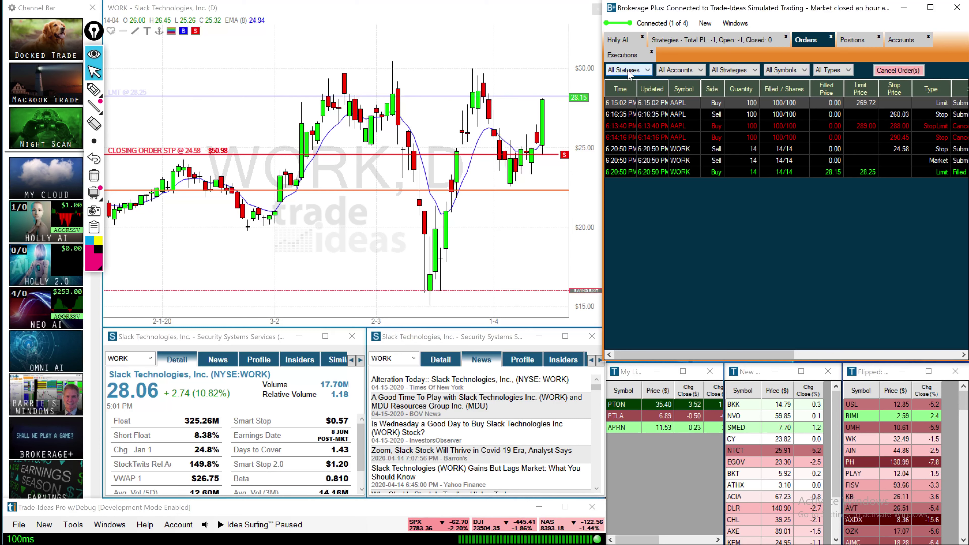
pyautogui.click(627, 70)
pyautogui.click(626, 83)
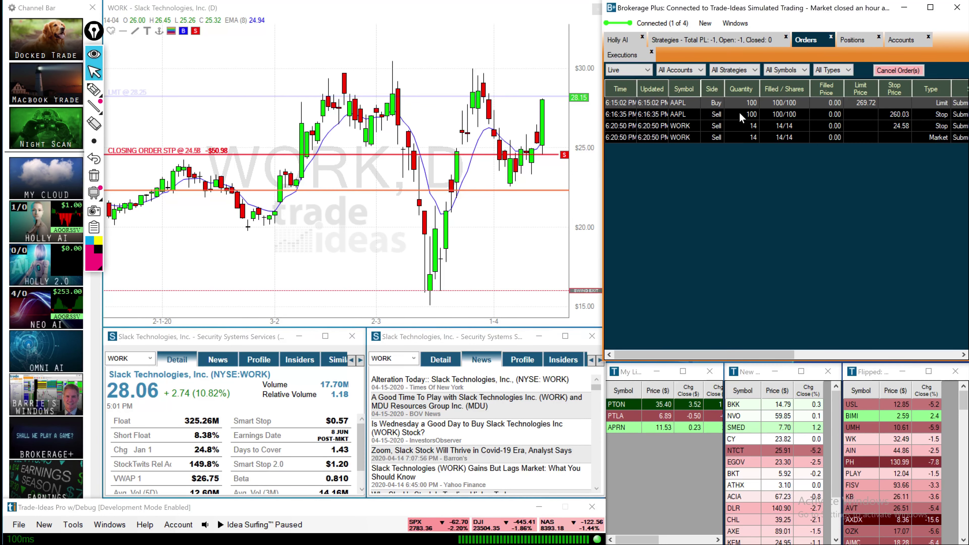
# - Cancel the live AAPL sell stop and buy limit orders from the orders list
pyautogui.click(741, 128)
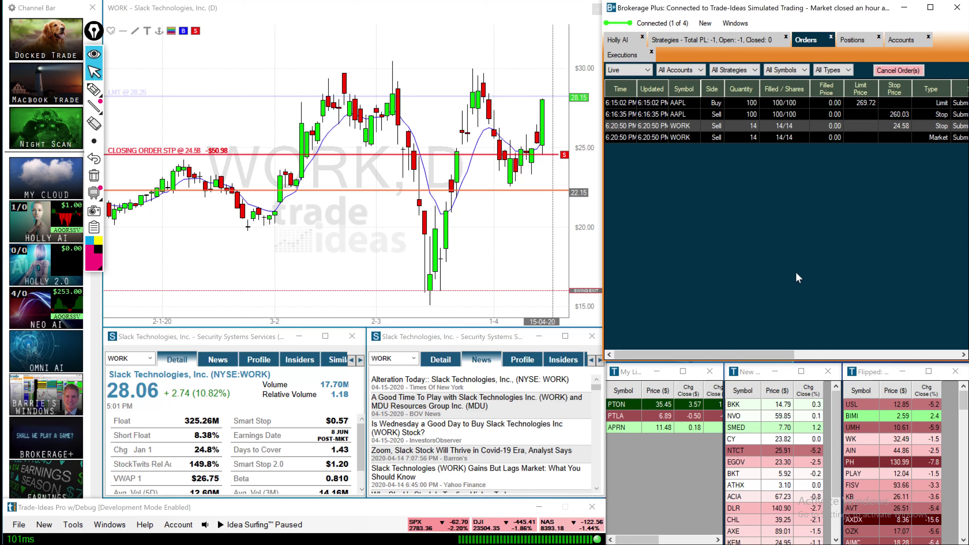
pyautogui.click(736, 114)
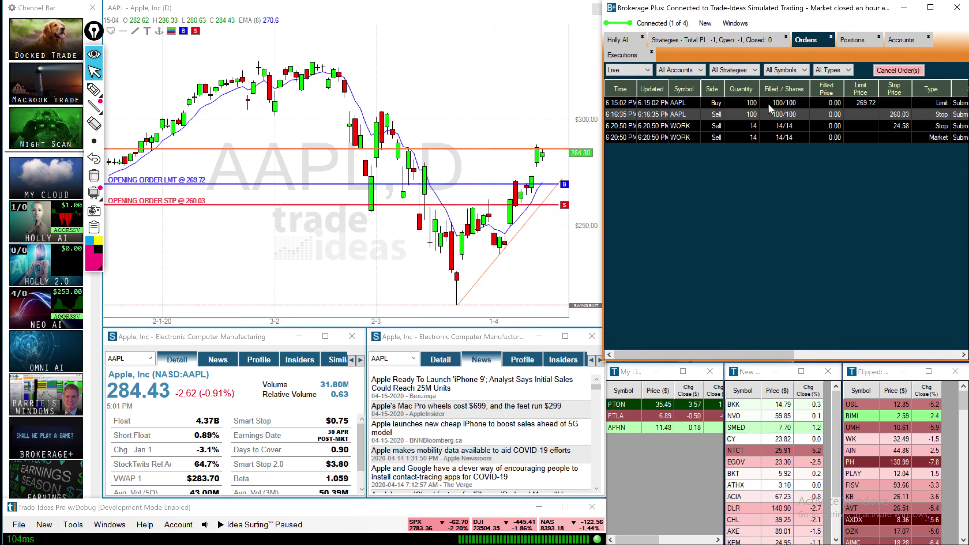
pyautogui.click(907, 75)
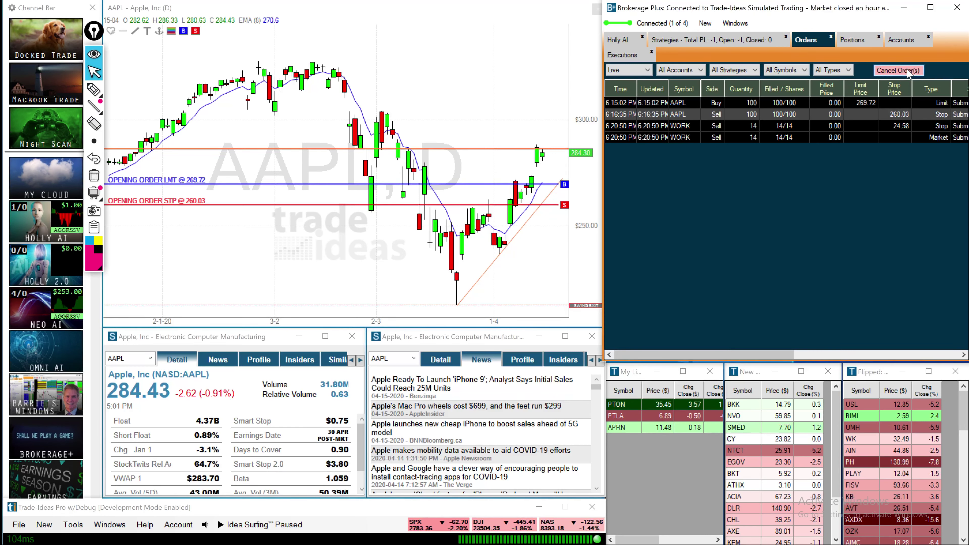
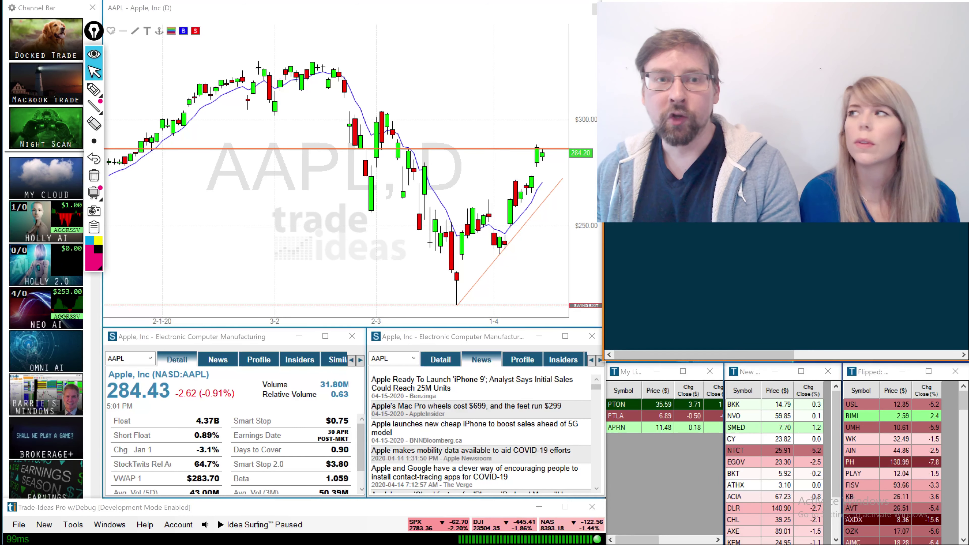
# - Change the linked chart's symbol to AMZN, to JCP and back to AAPL to view each stock's chart, details and news
pyautogui.write('AMZN')
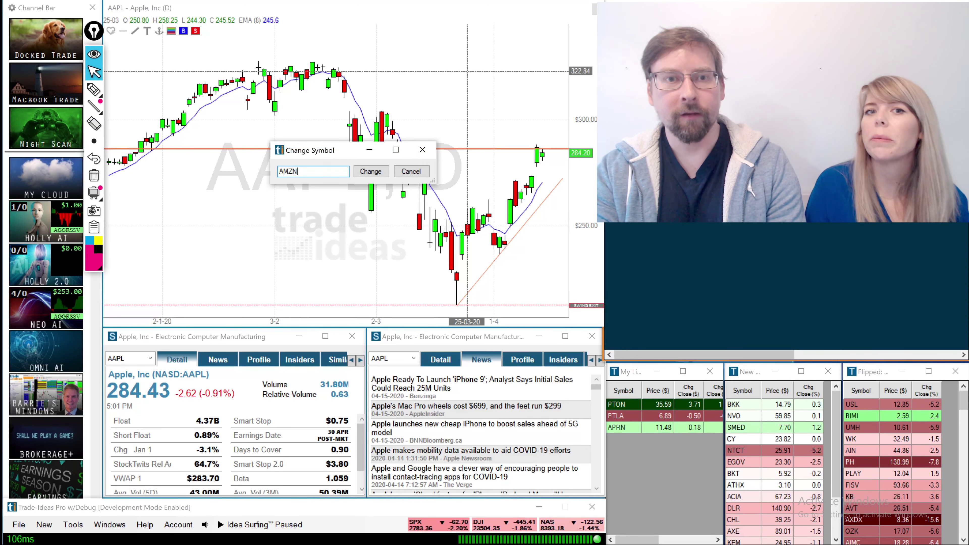
pyautogui.press('Return')
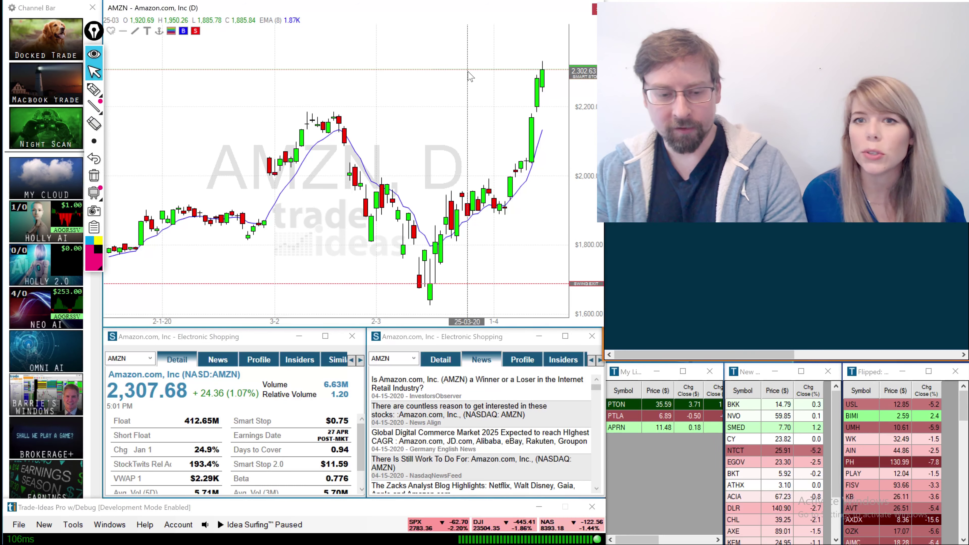
pyautogui.write('JCP')
pyautogui.press('Return')
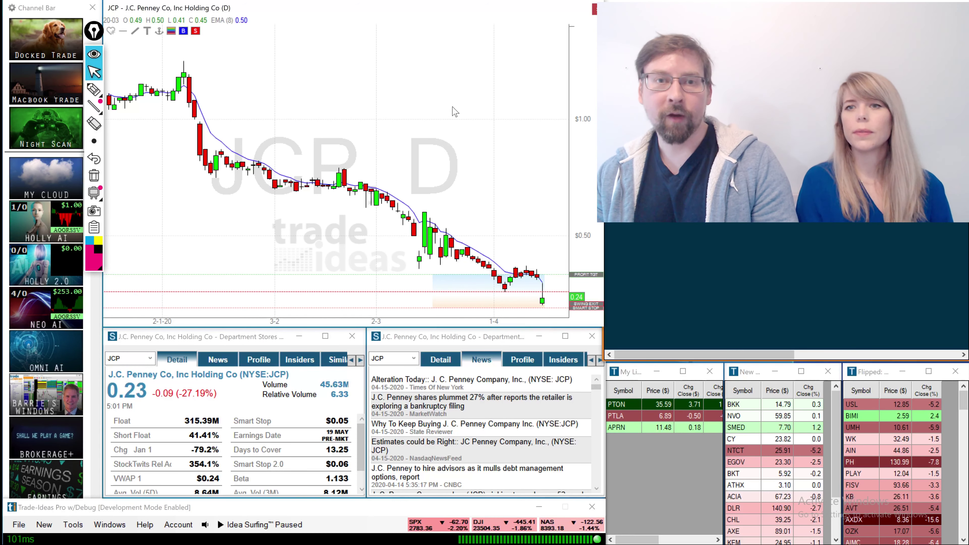
pyautogui.write('AA')
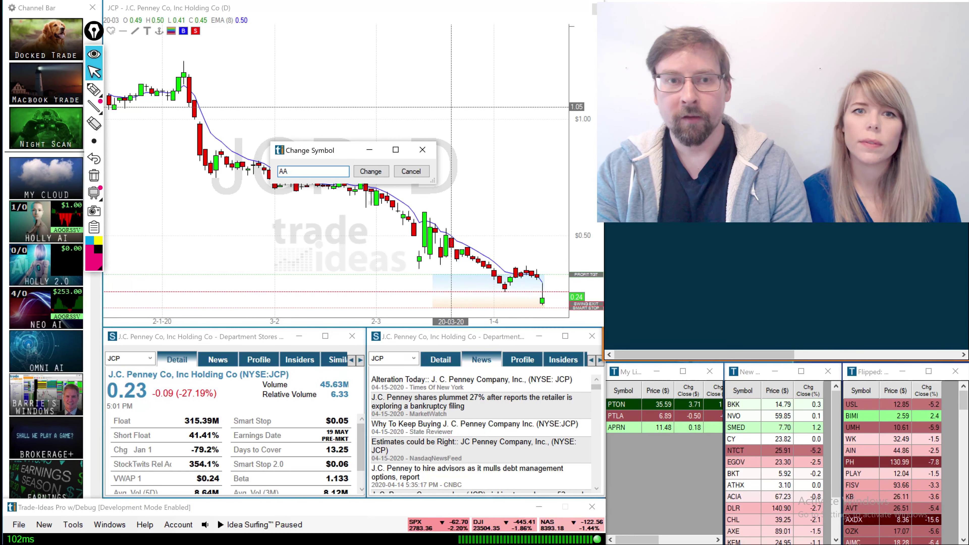
pyautogui.write('PL')
pyautogui.press('Return')
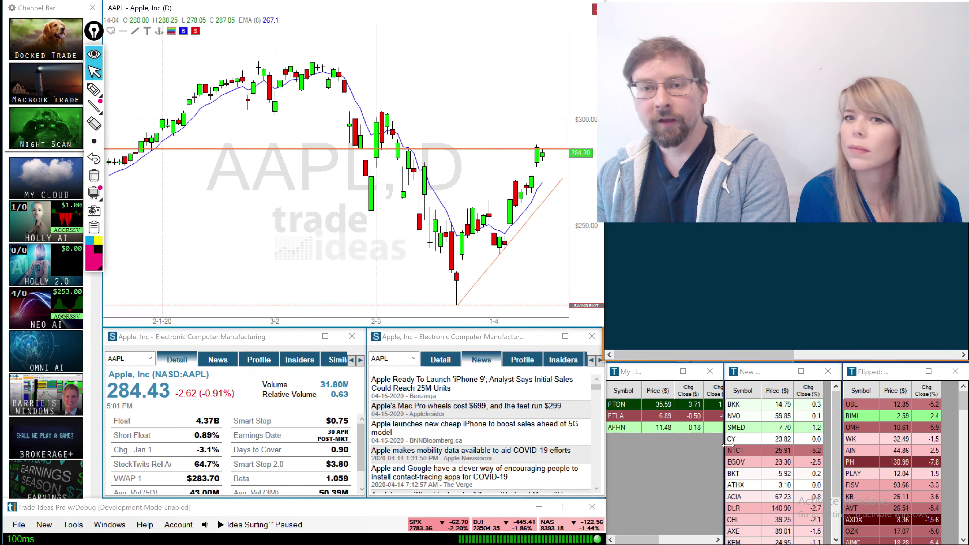
# - Load BKK and NVO from the middle stock list into the linked chart, and switch to the Omni AI channel
pyautogui.click(776, 406)
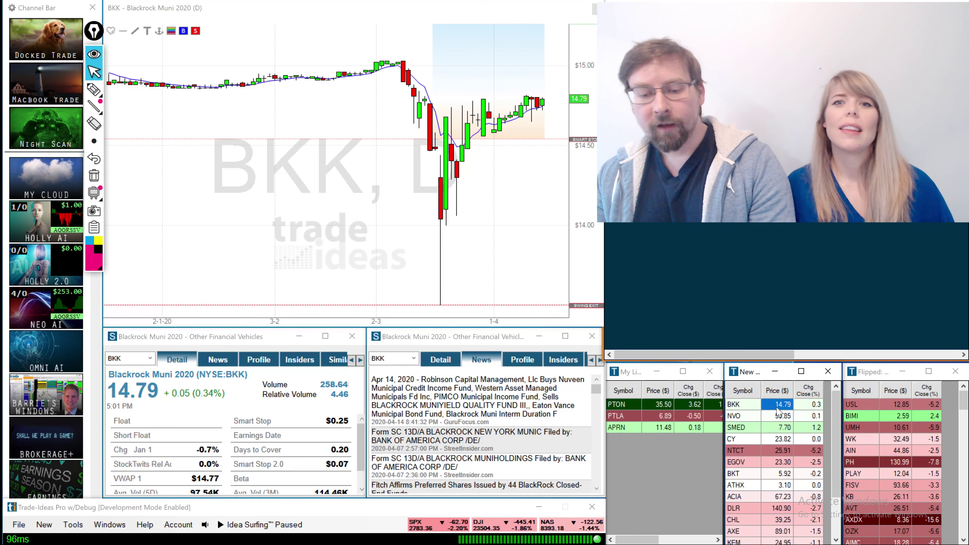
pyautogui.press('Down')
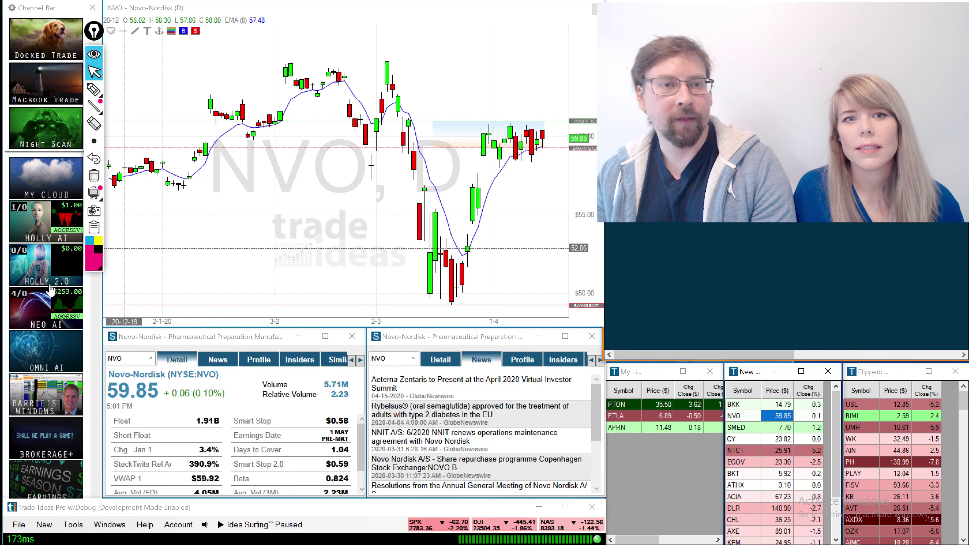
pyautogui.click(44, 349)
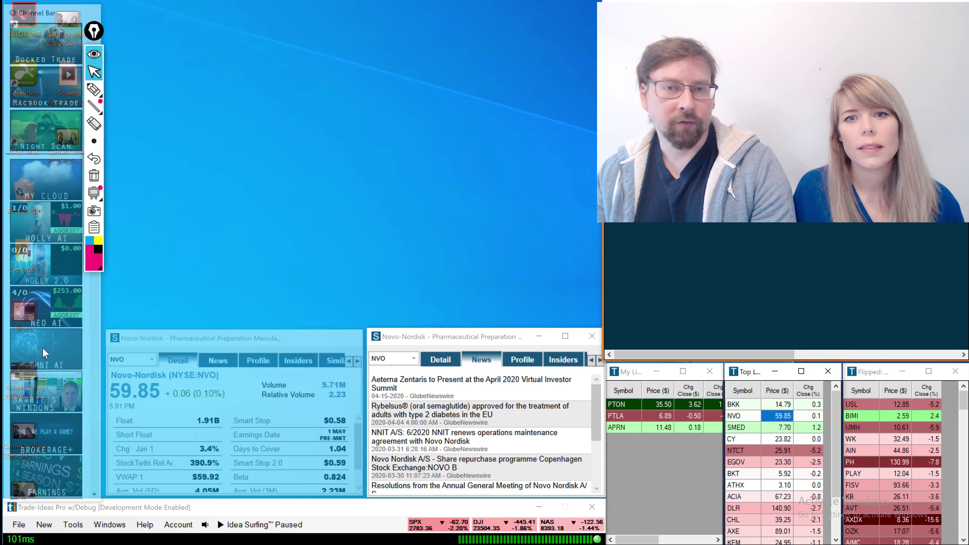